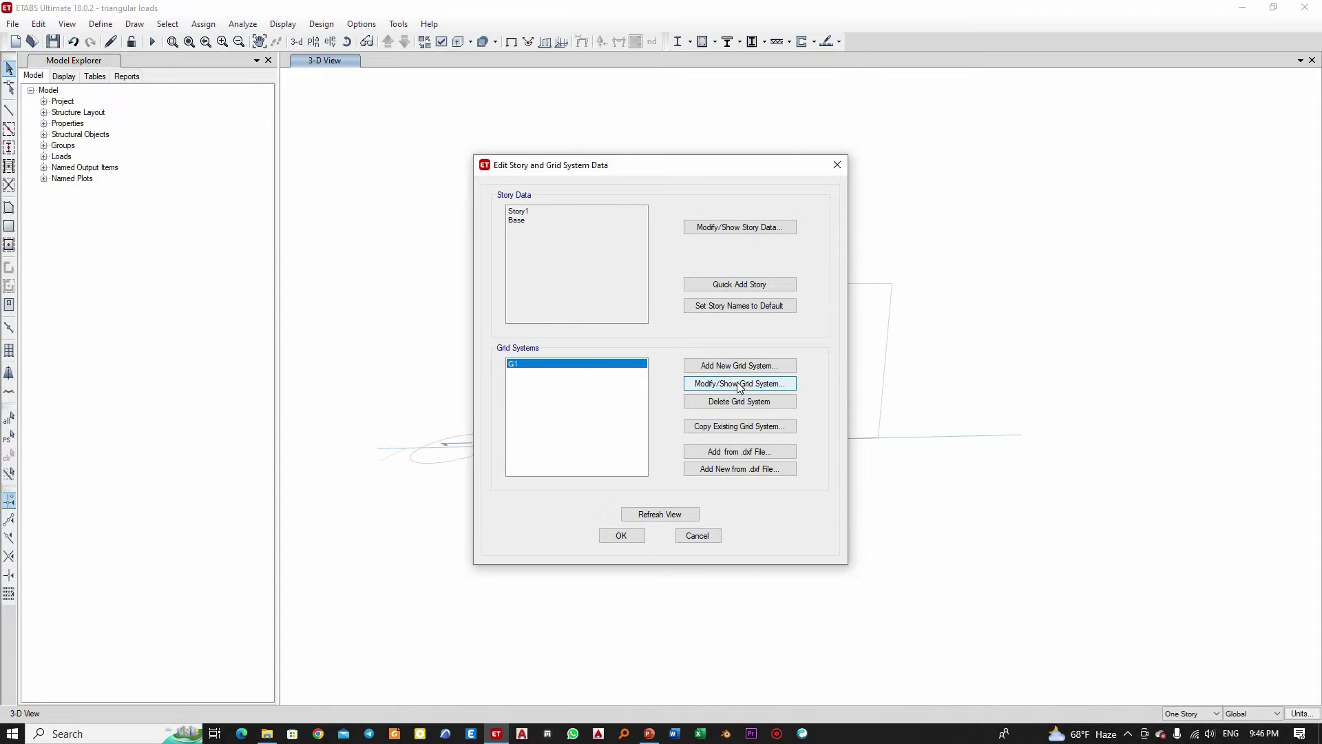
Step: Add grid lines C and D to G1 and set the X ordinates to 0, 2, 6 and 8 m
double_click(625, 383)
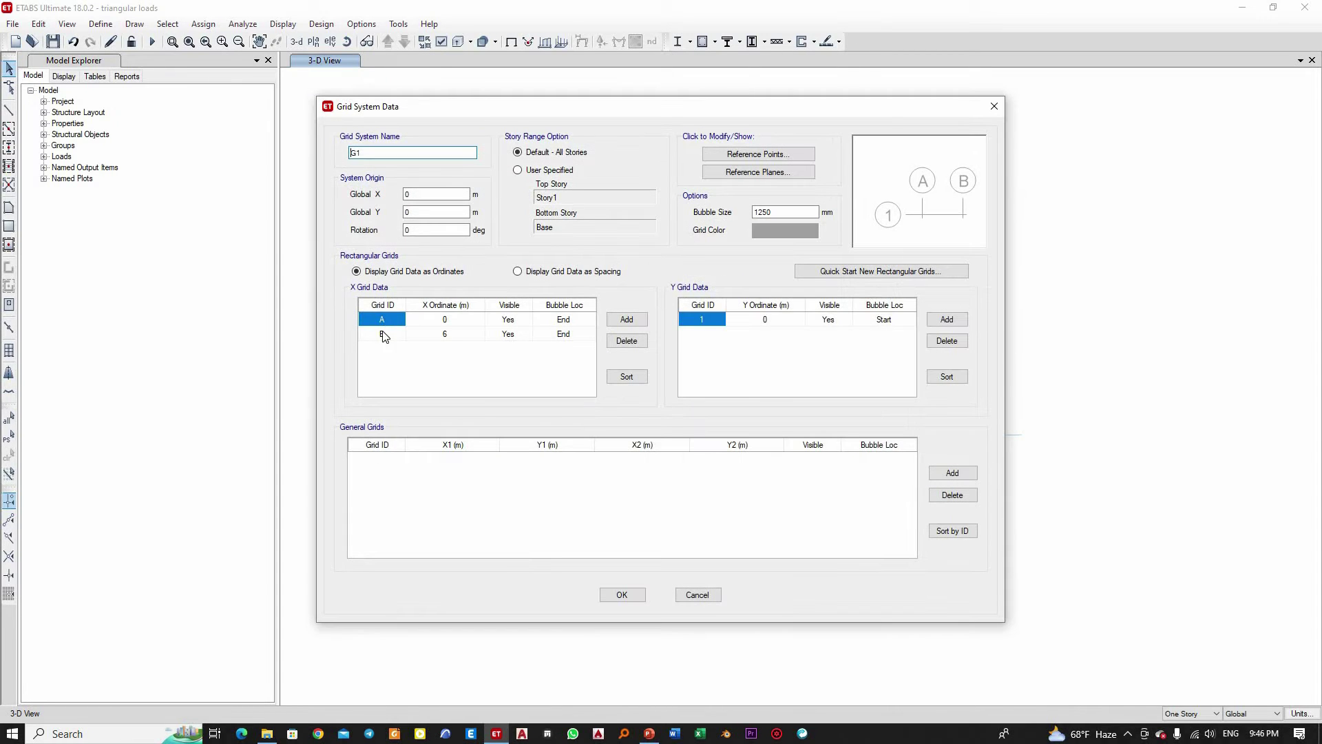
left_click(623, 318)
left_click(622, 319)
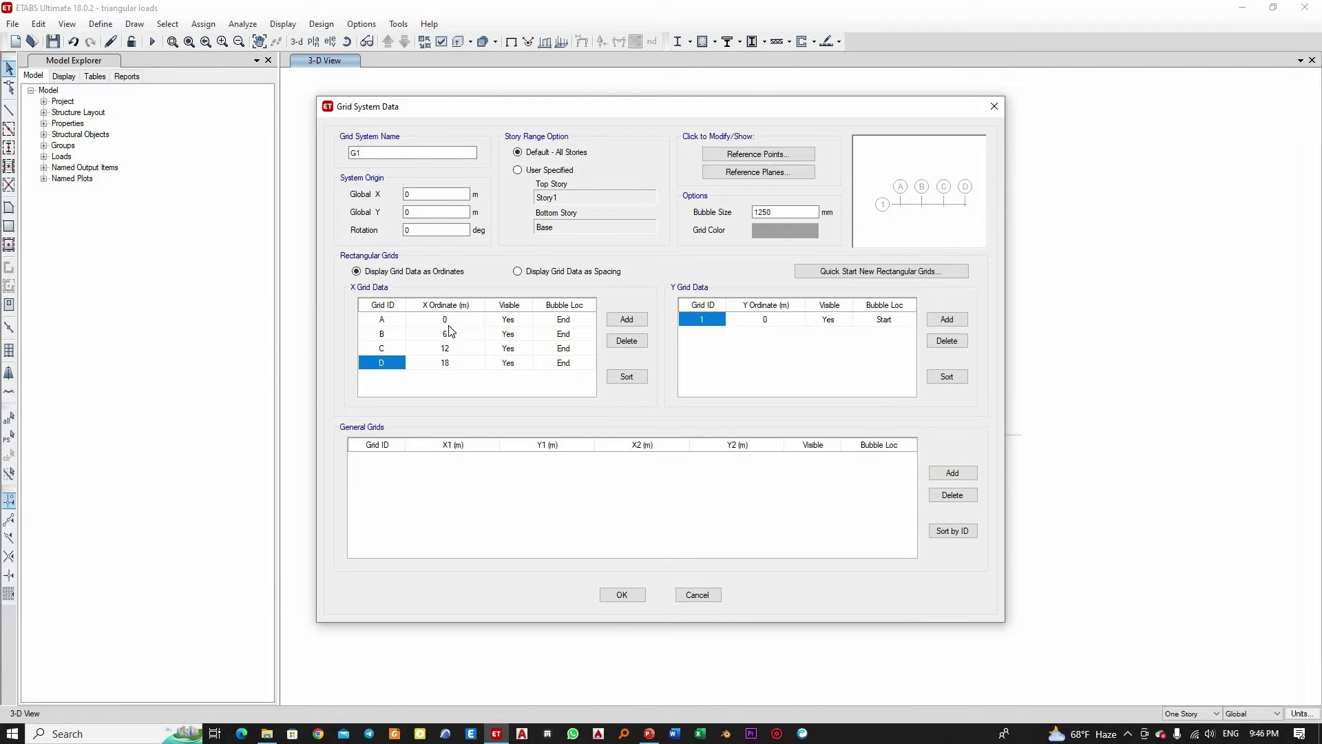
left_click(445, 334)
type("2")
key("Return")
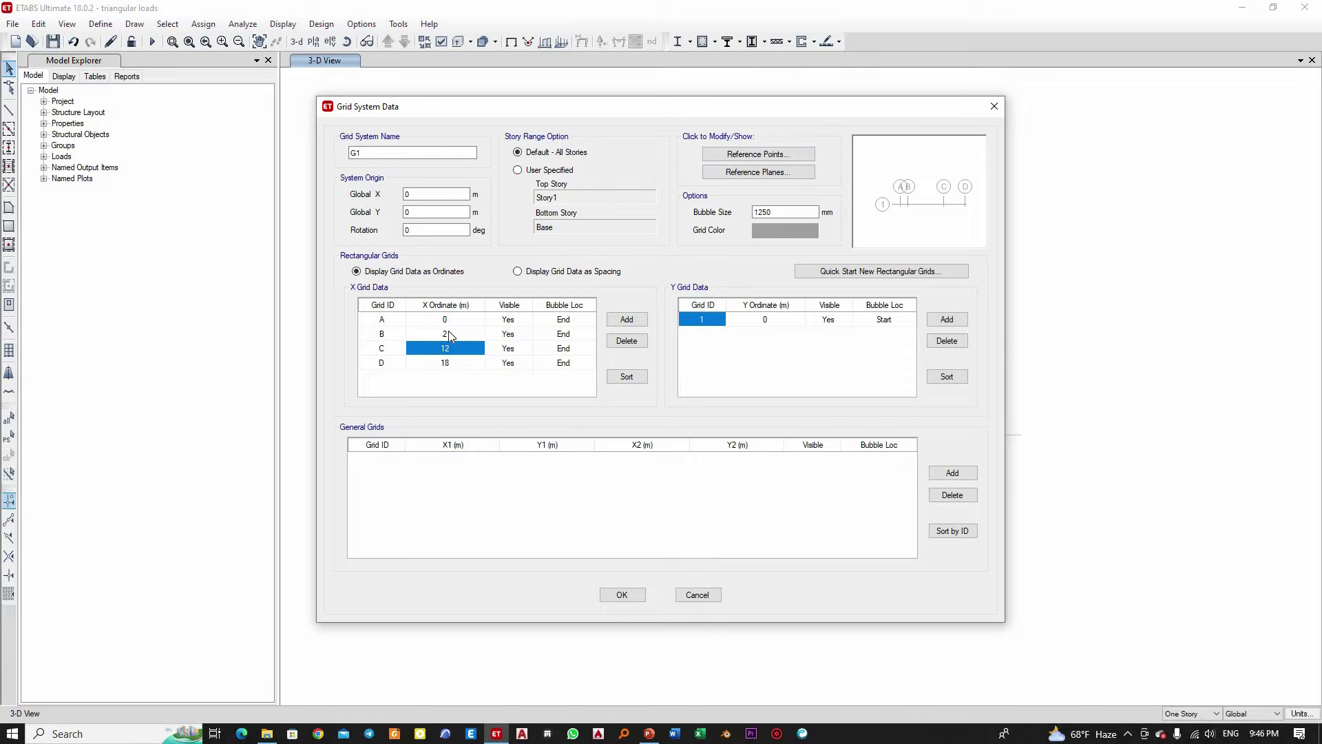
type("6")
key("Return")
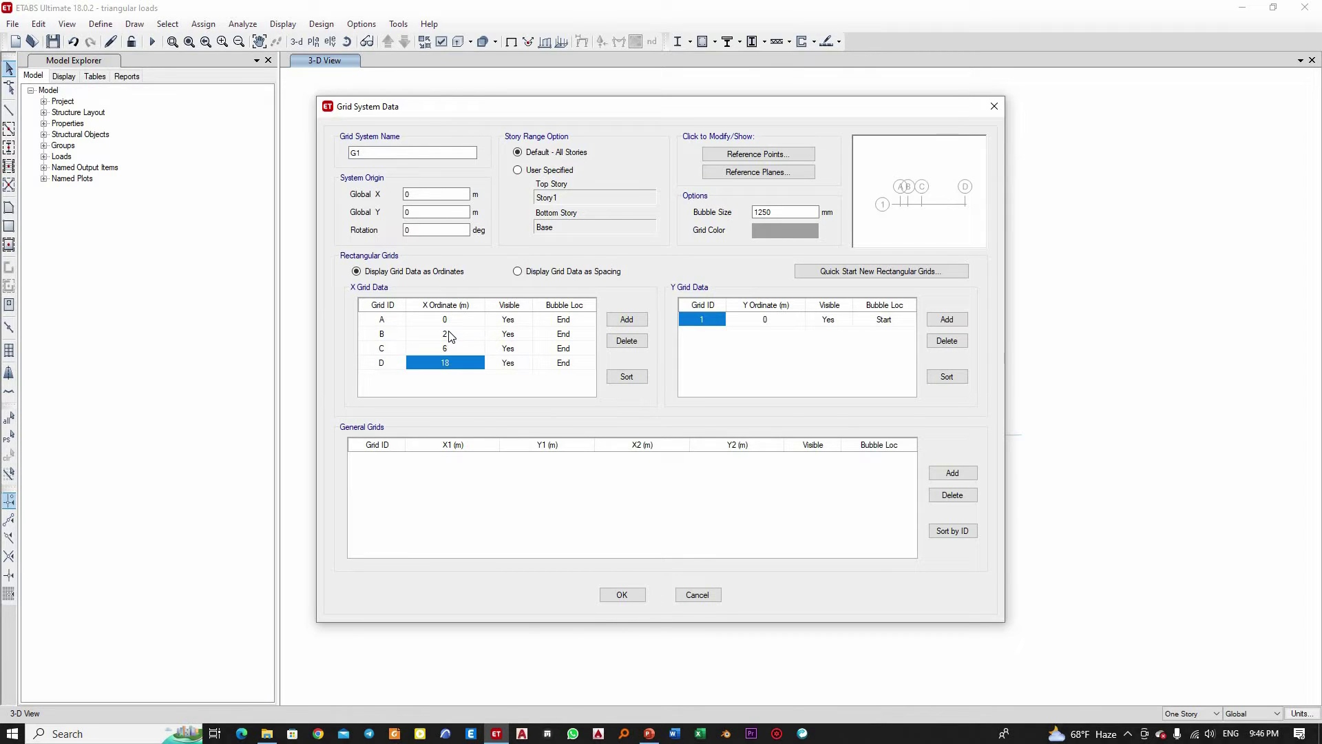
type("8")
key("Return")
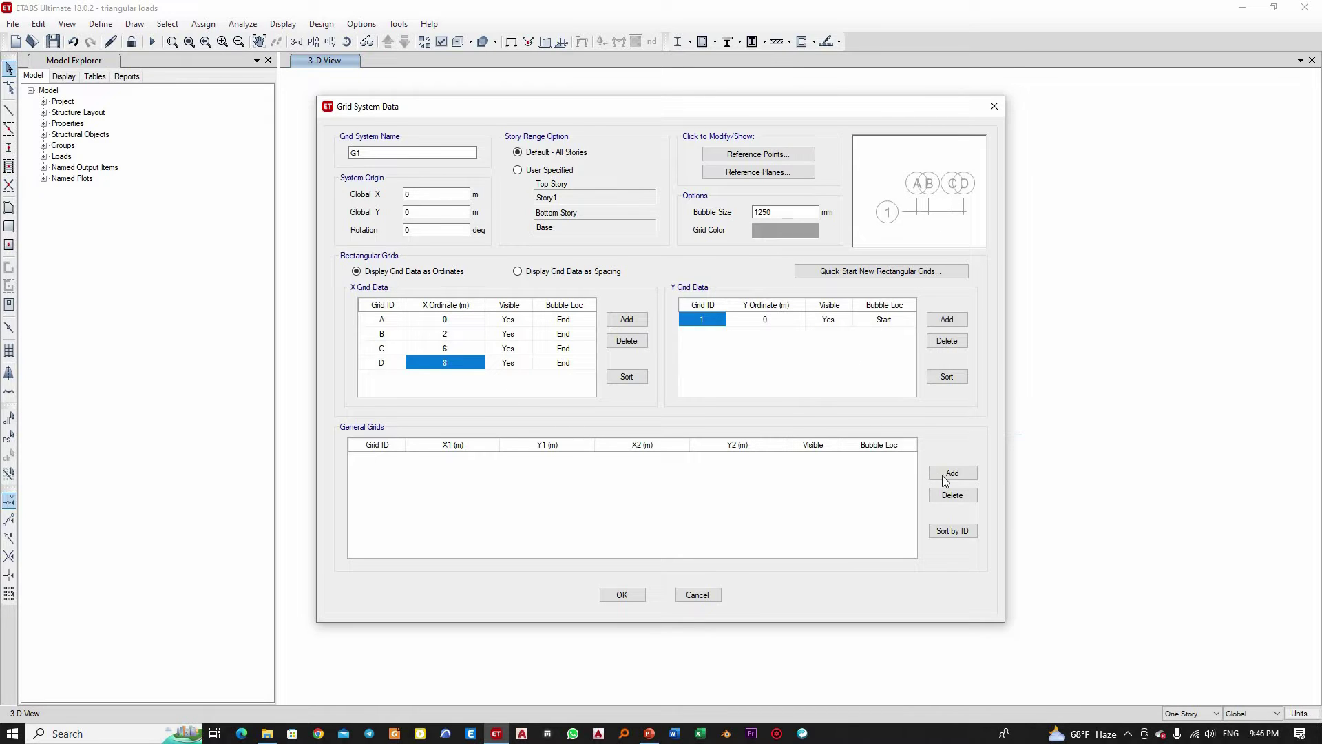
left_click(615, 594)
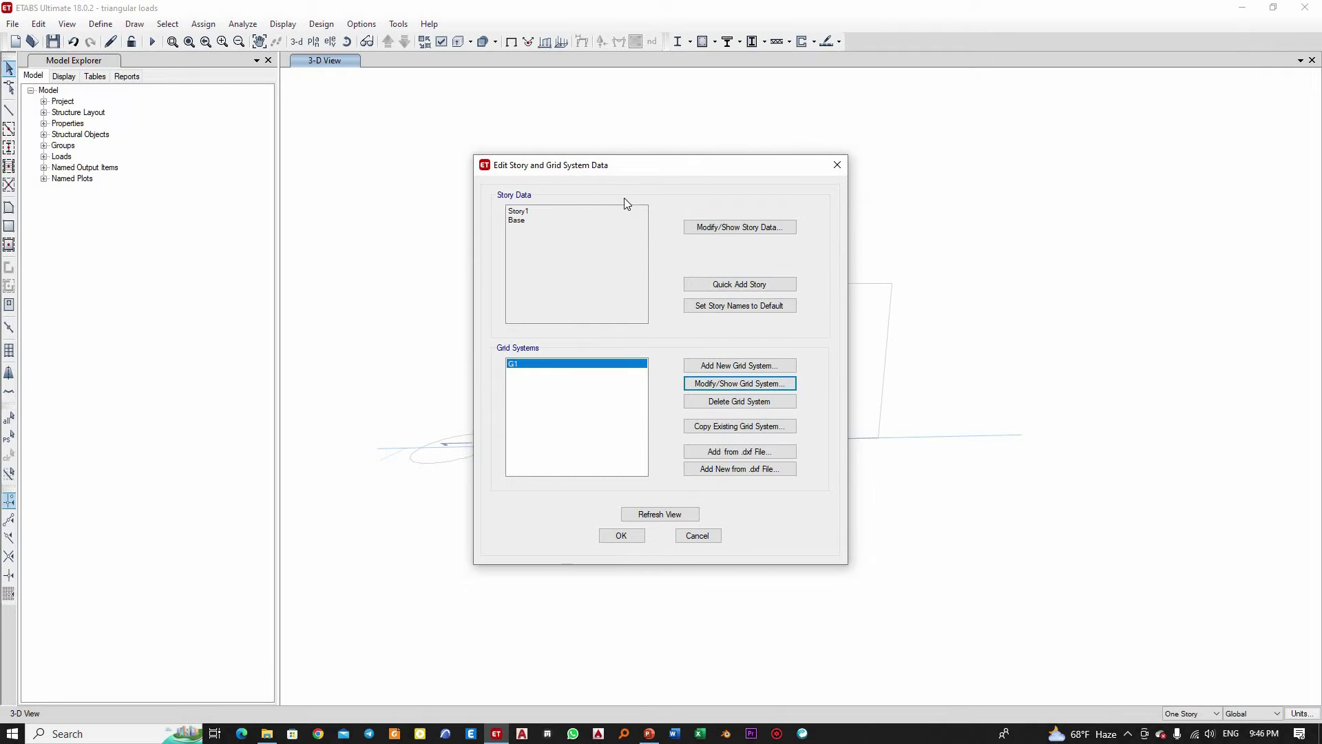
Step: Apply the grid edits and open the frame section properties list, selecting B-40x20
left_click(628, 536)
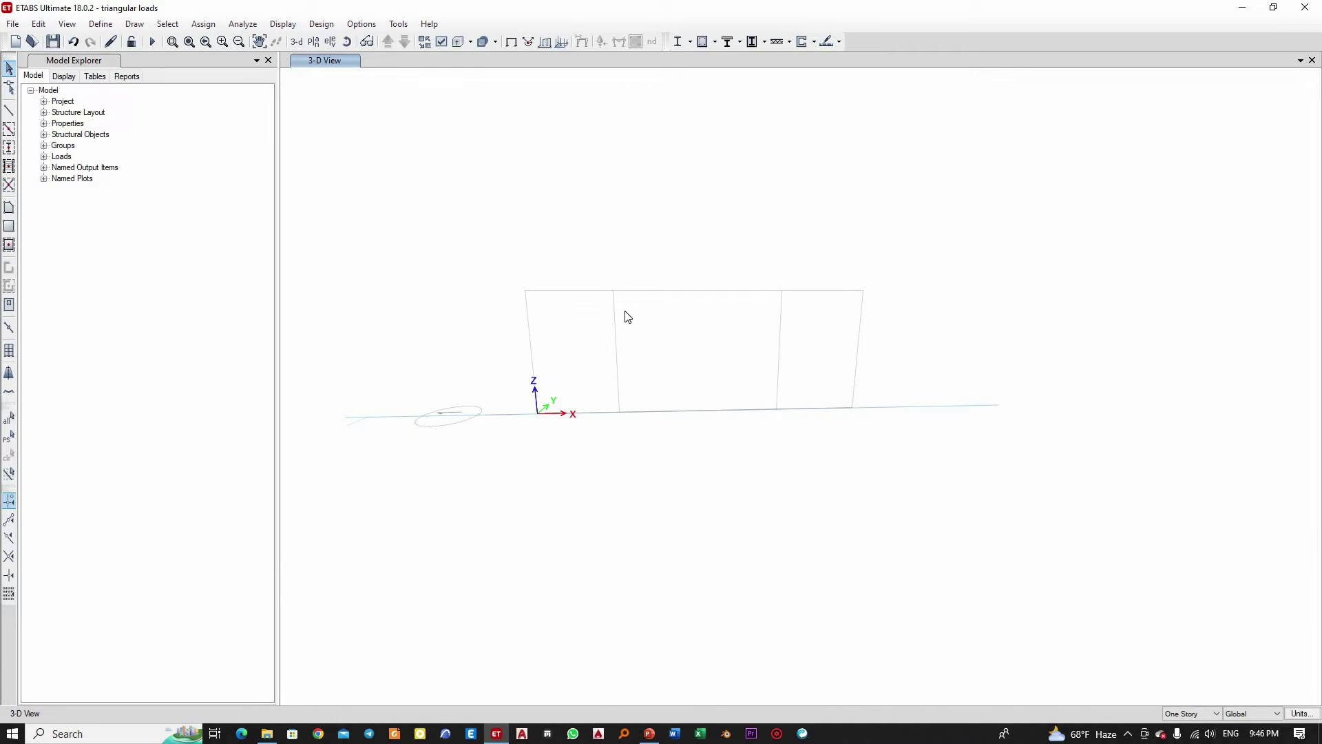
scroll(558, 330, "up", 4)
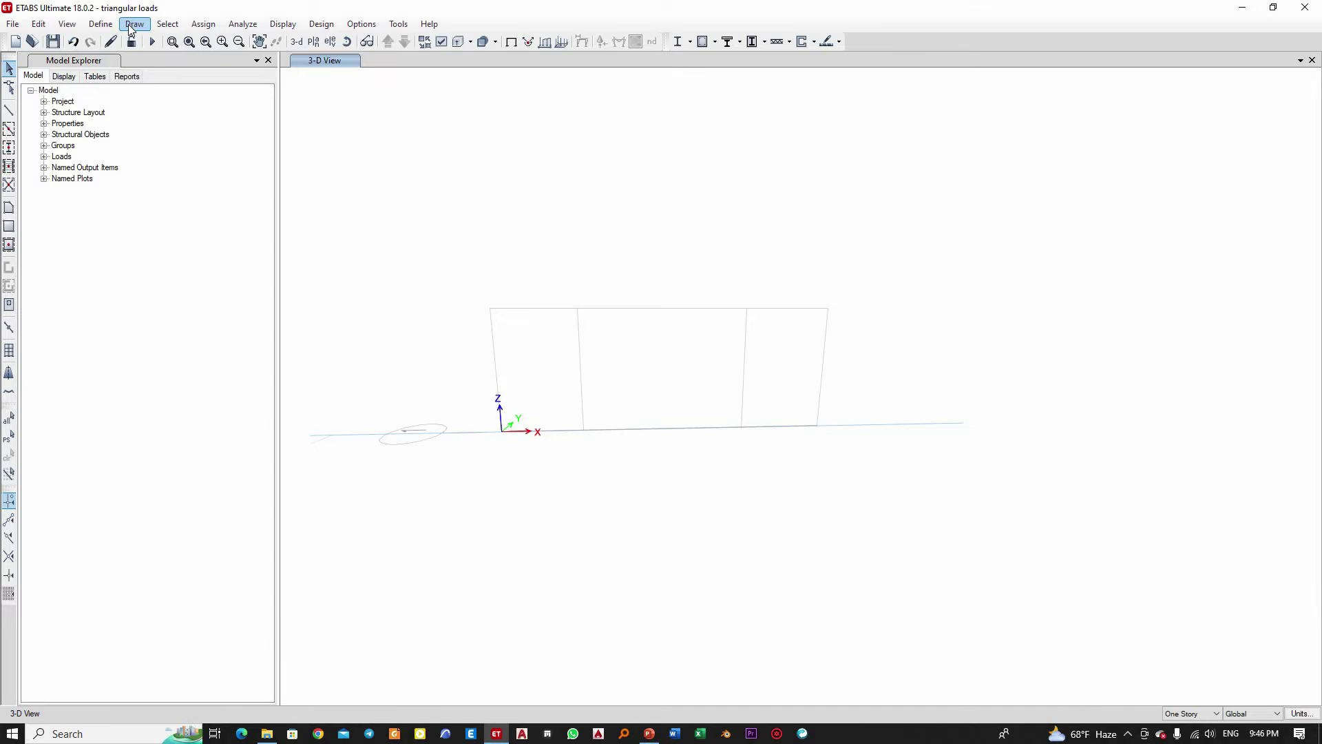
left_click(102, 24)
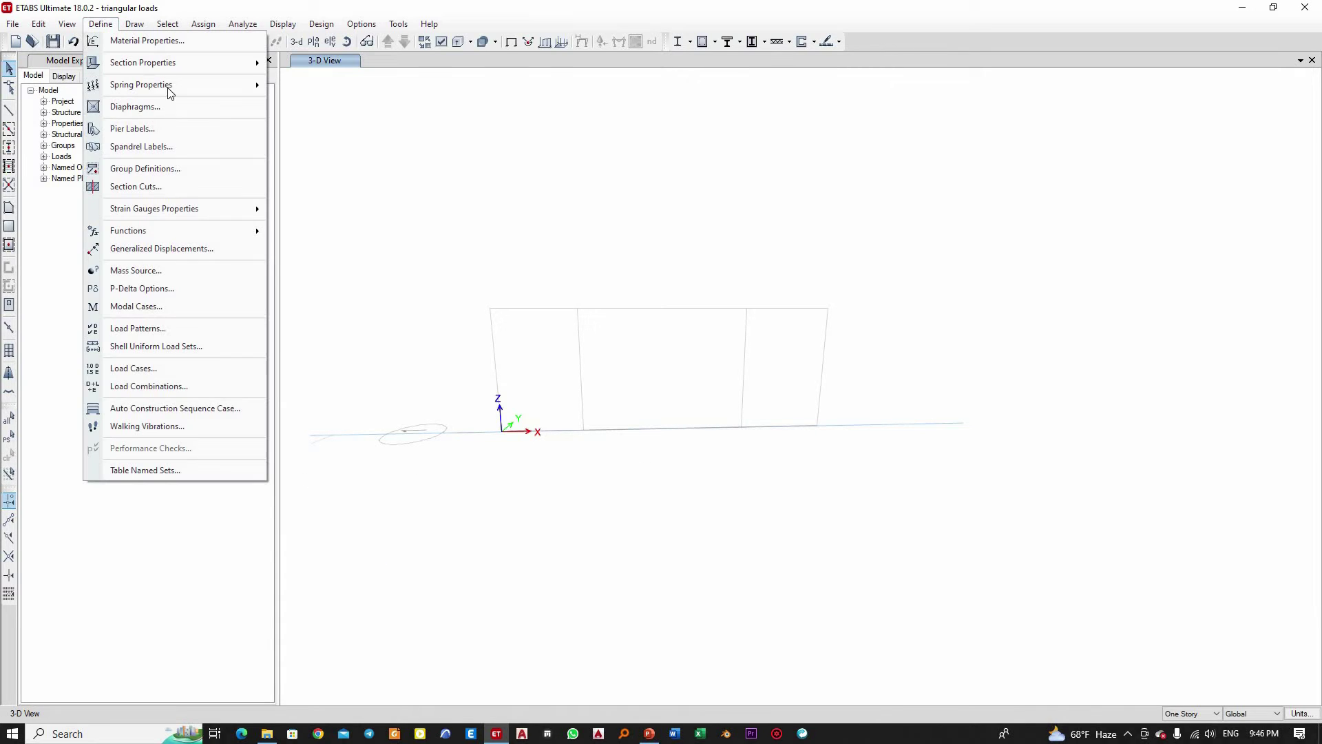
mouse_move(172, 64)
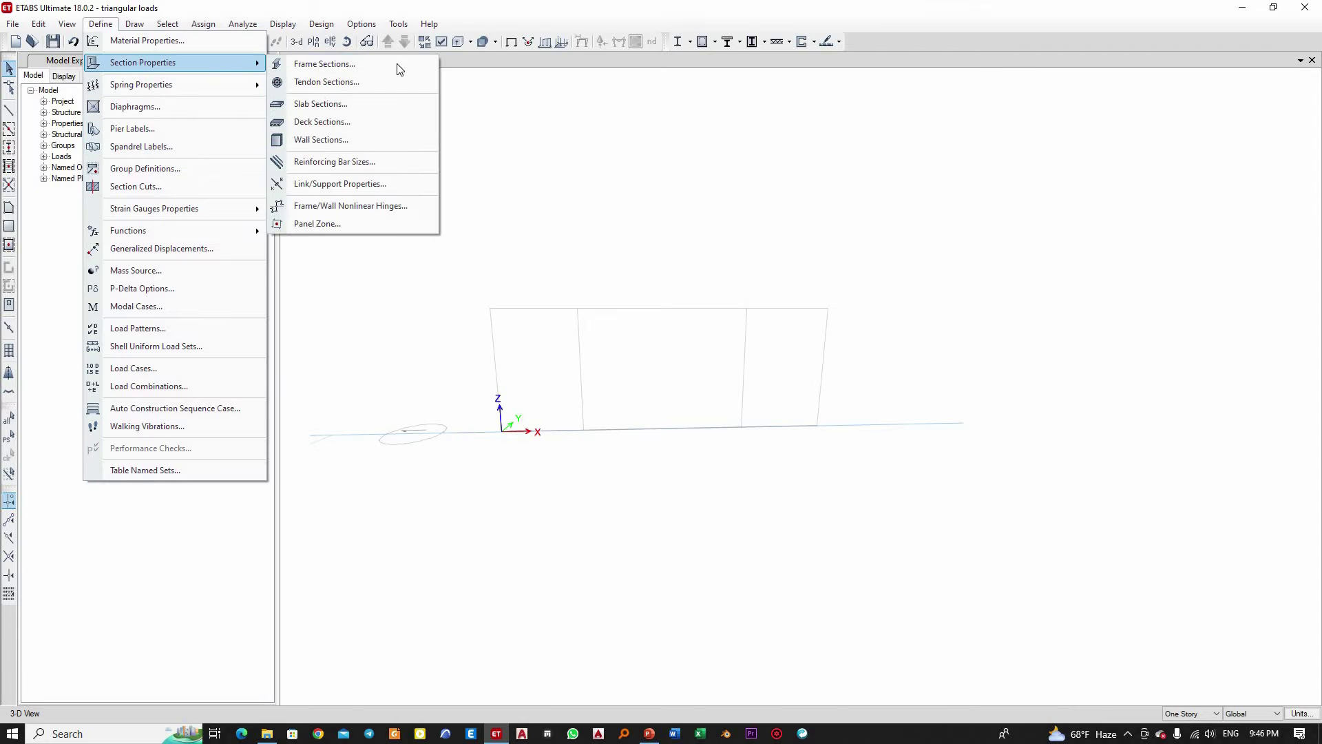
key("Return")
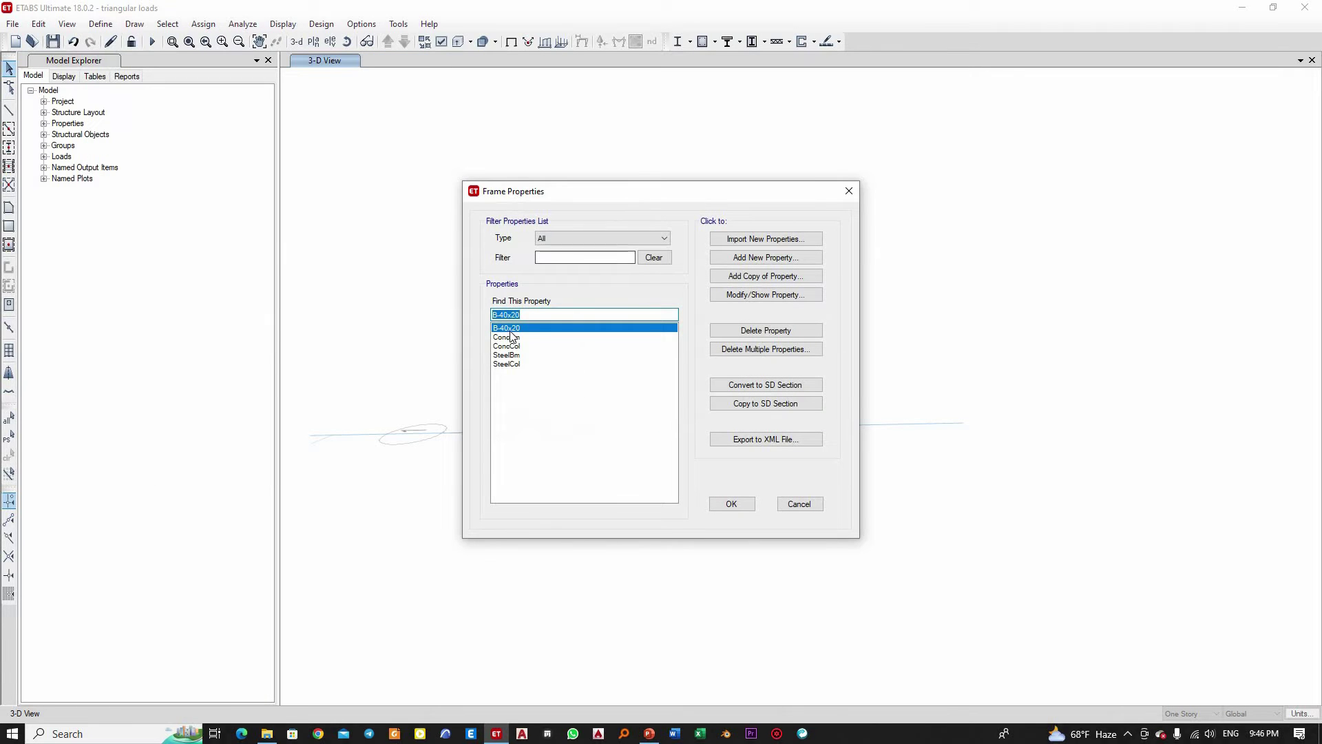
left_click(506, 331)
Step: Add a new Concrete Rectangular frame section using C25/30 material
left_click(751, 258)
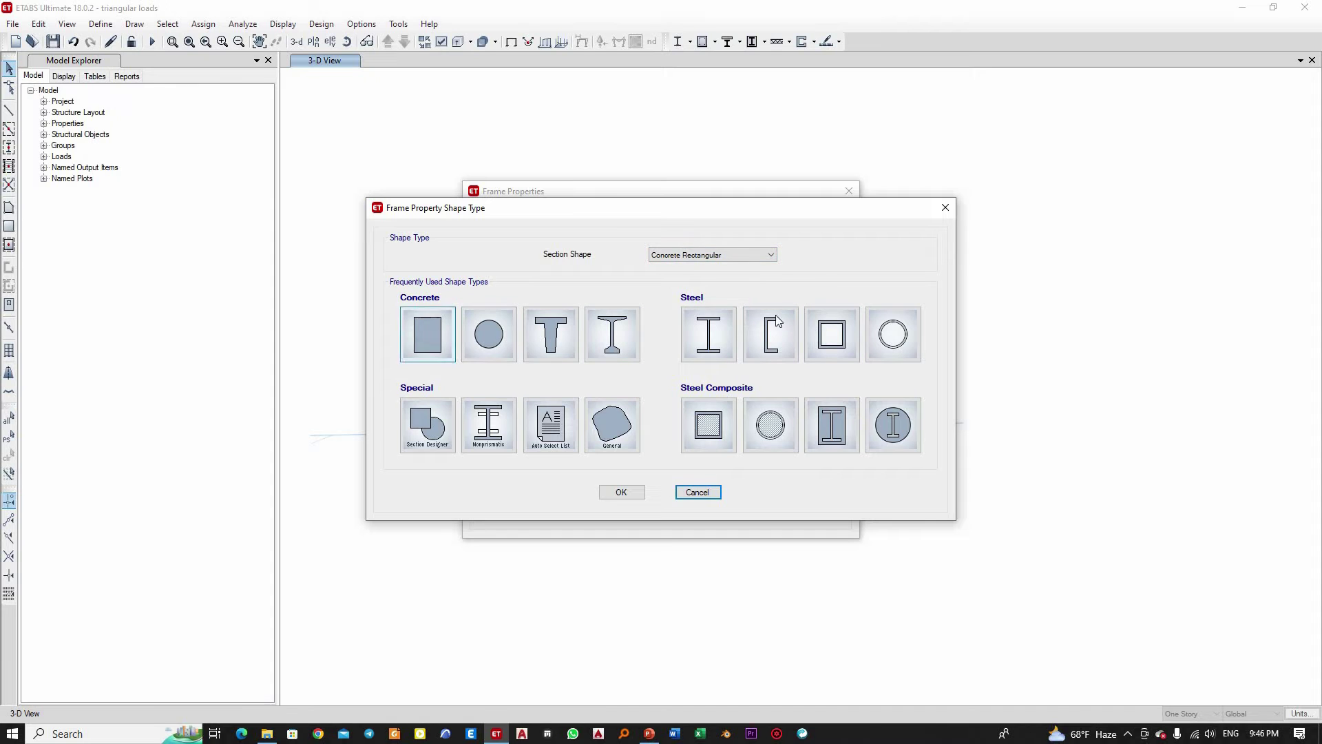
key("Return")
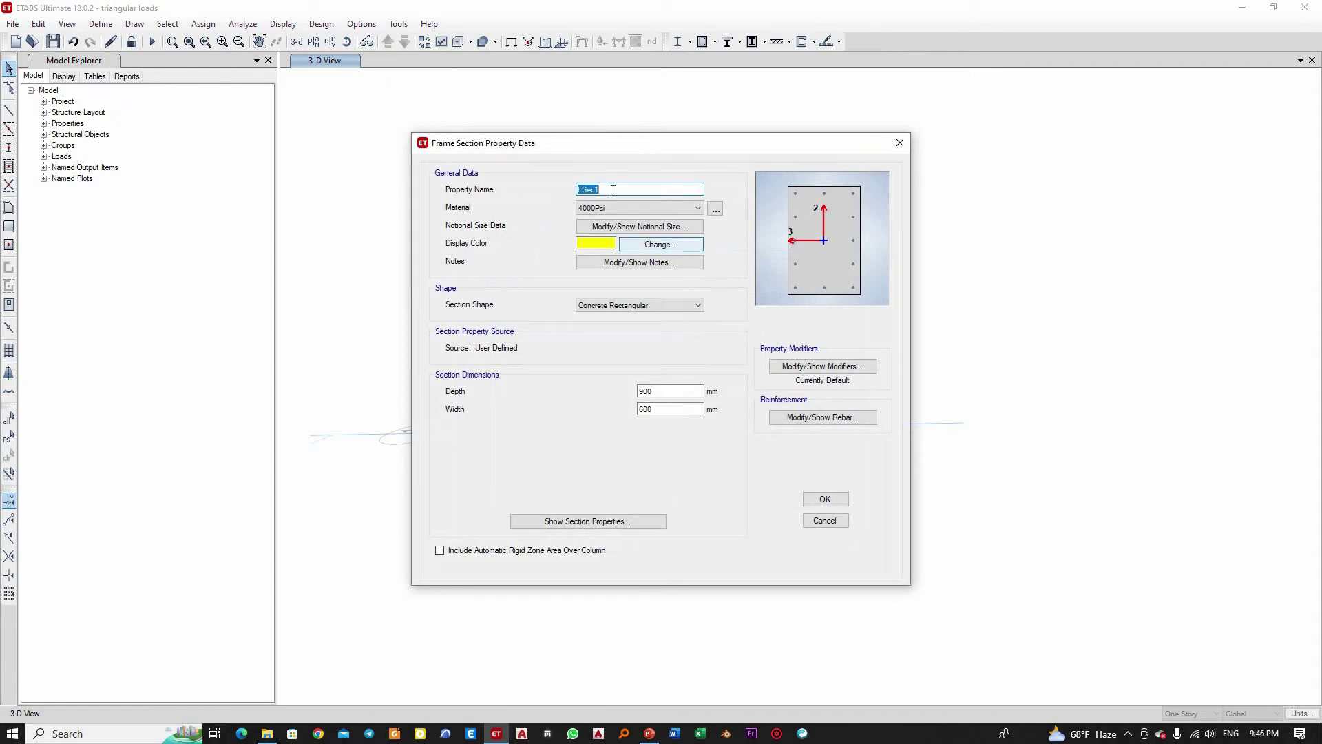
left_click(613, 205)
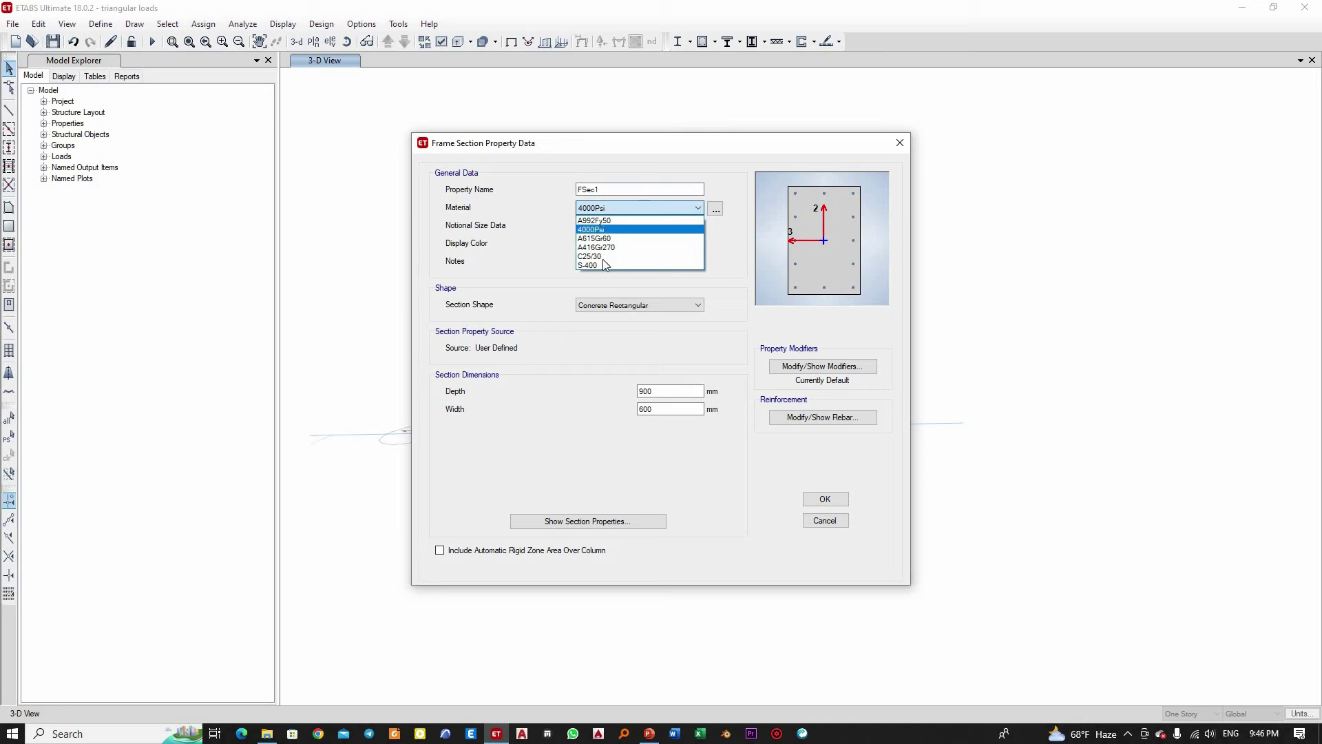
left_click(596, 256)
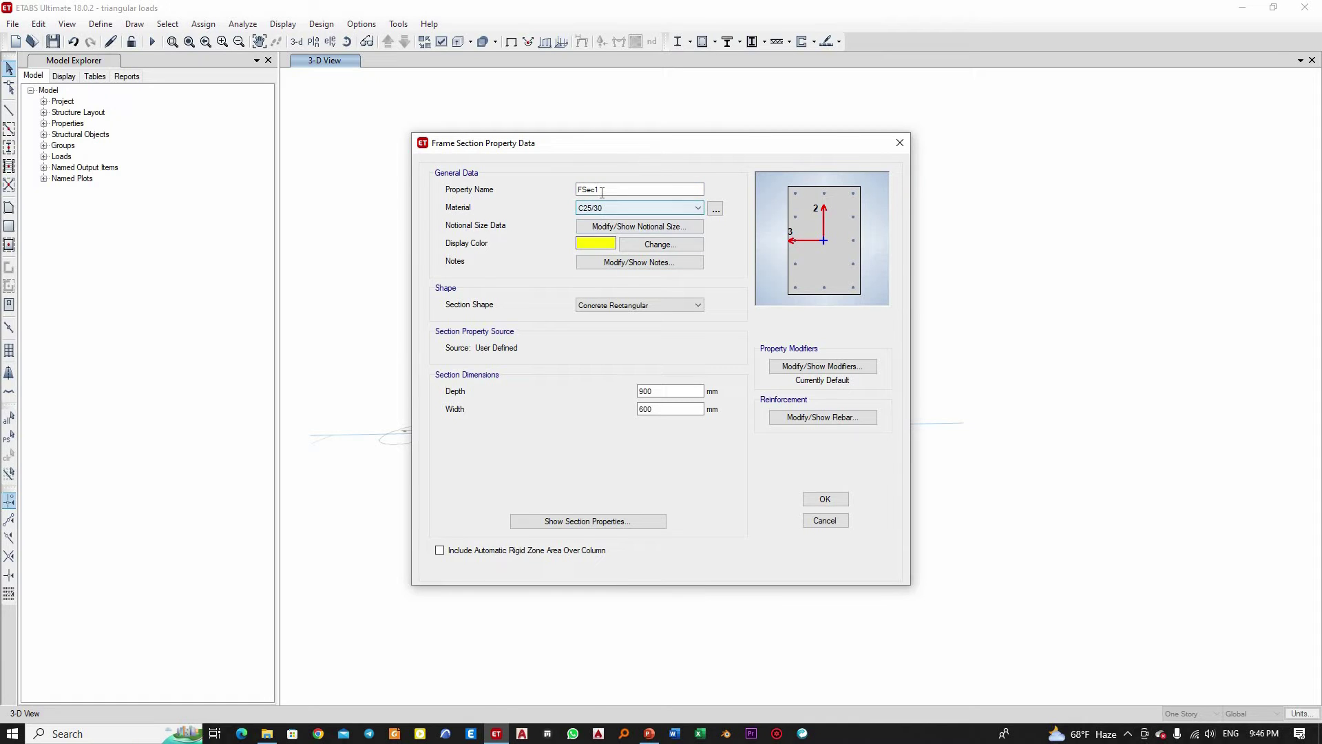
Step: Name the section C30x30 with 300 mm depth and 300 mm width
double_click(602, 192)
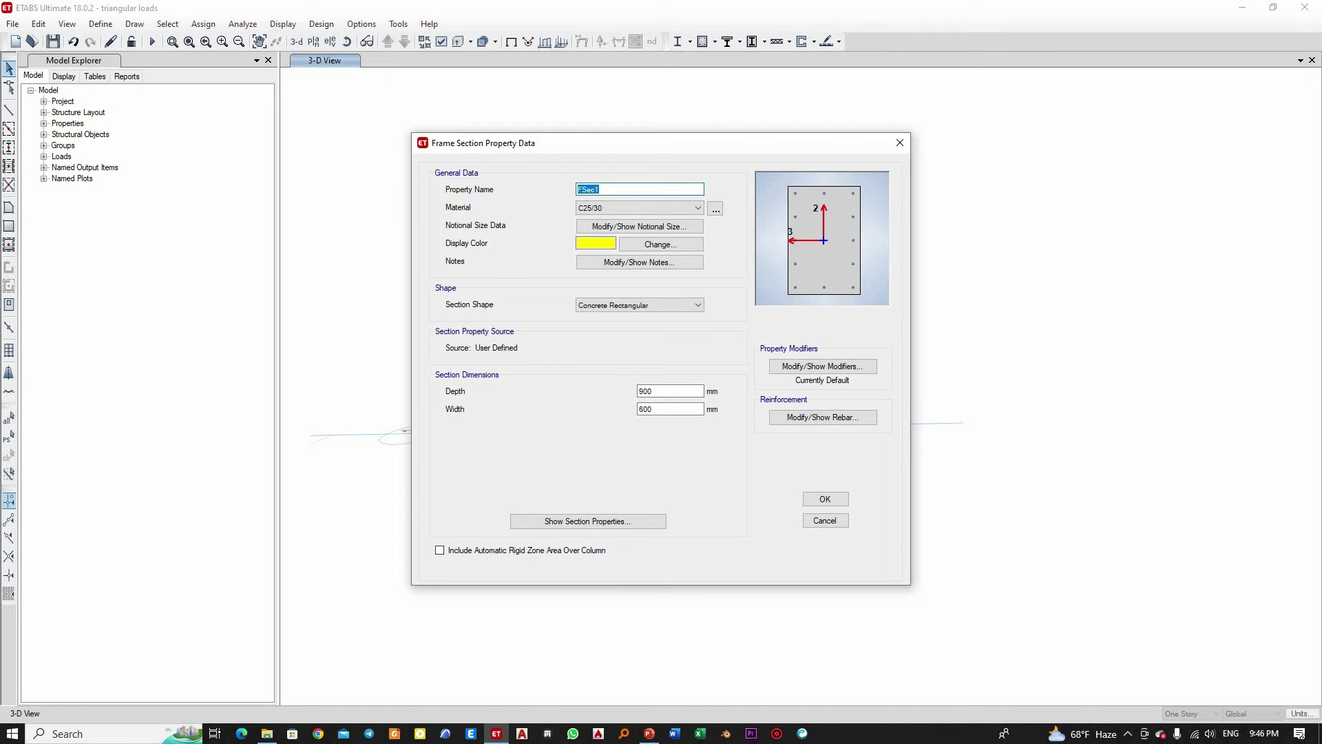
type("C30x30")
double_click(647, 391)
type("300")
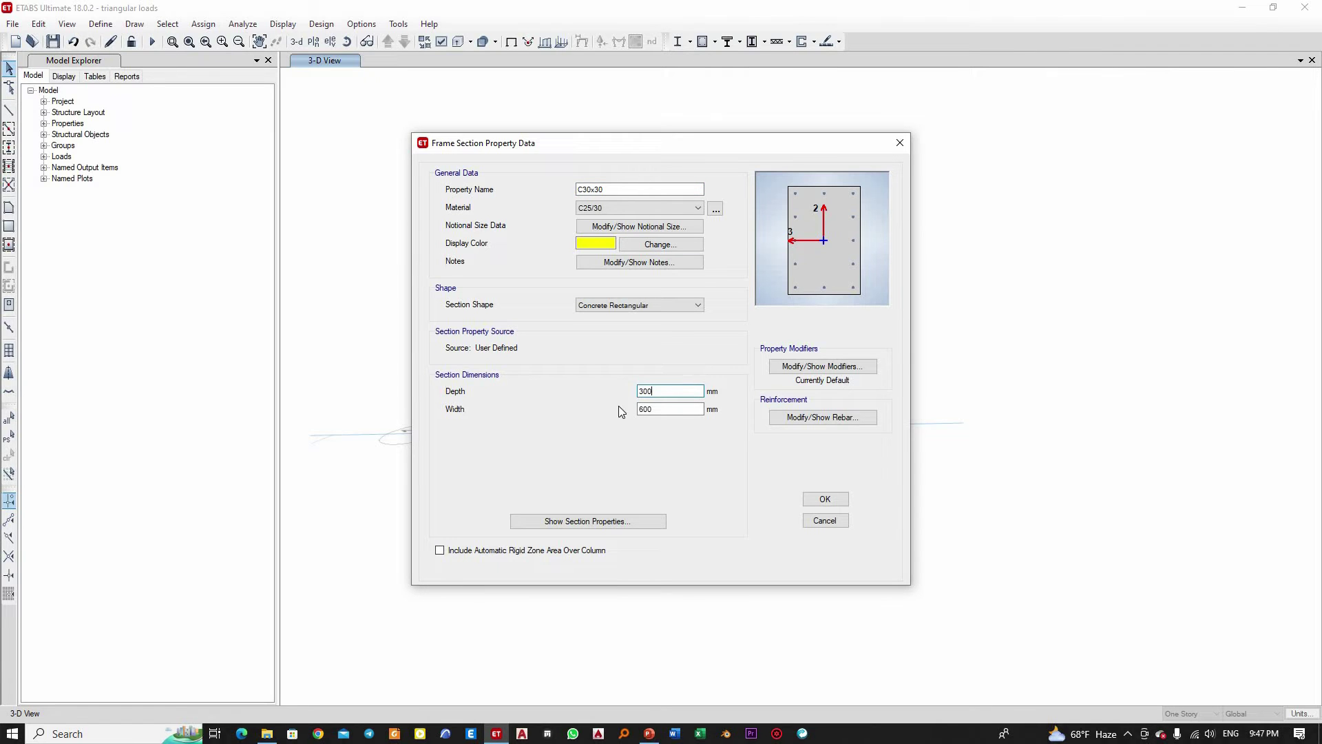
key("Tab")
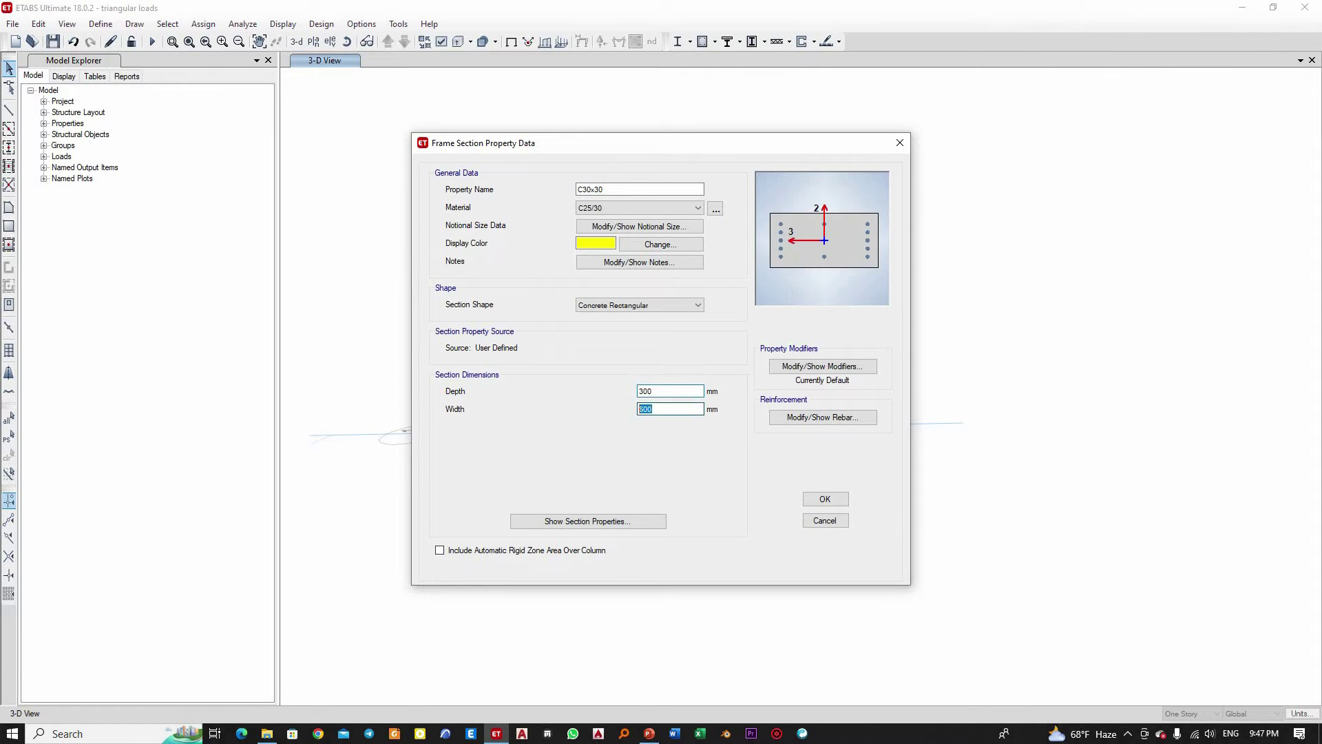
type("300")
Step: Set both longitudinal and tie rebar materials to S-400 with 25 mm clear cover
left_click(823, 417)
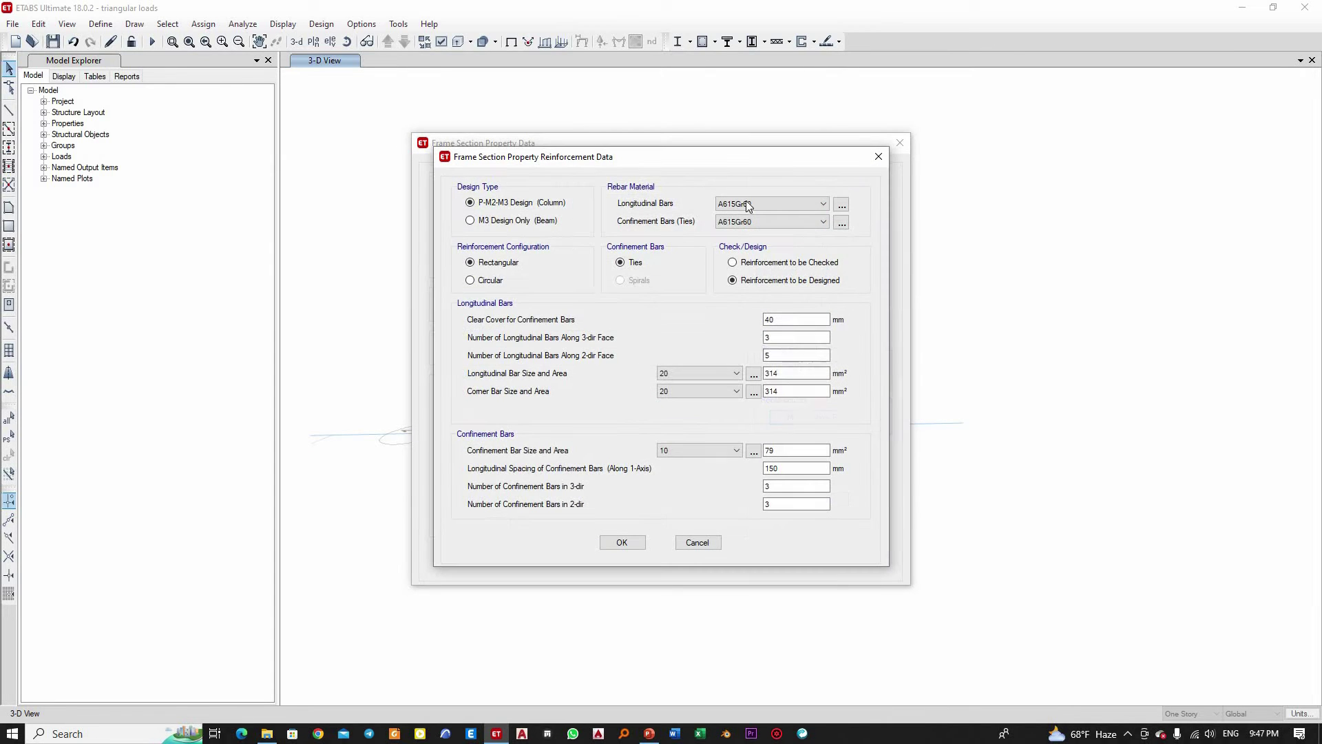
left_click(747, 205)
left_click(745, 226)
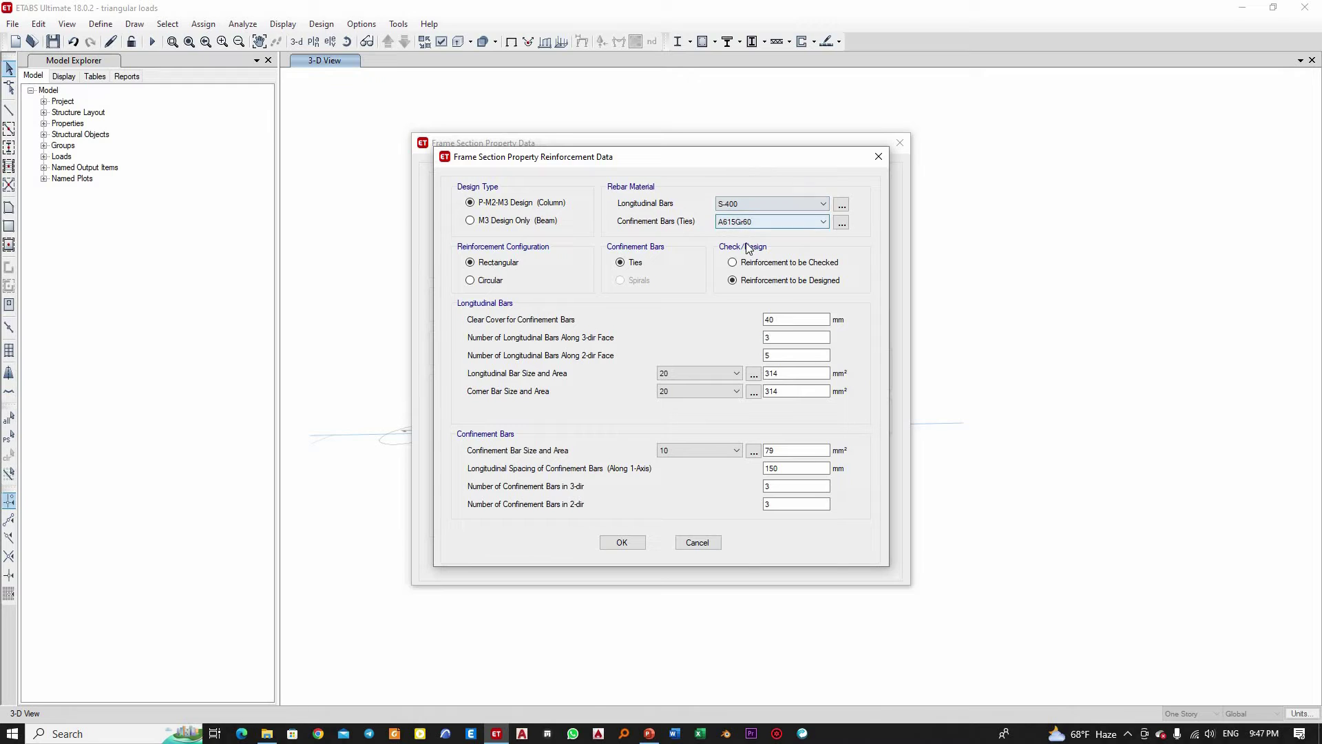
left_click(772, 221)
left_click(737, 243)
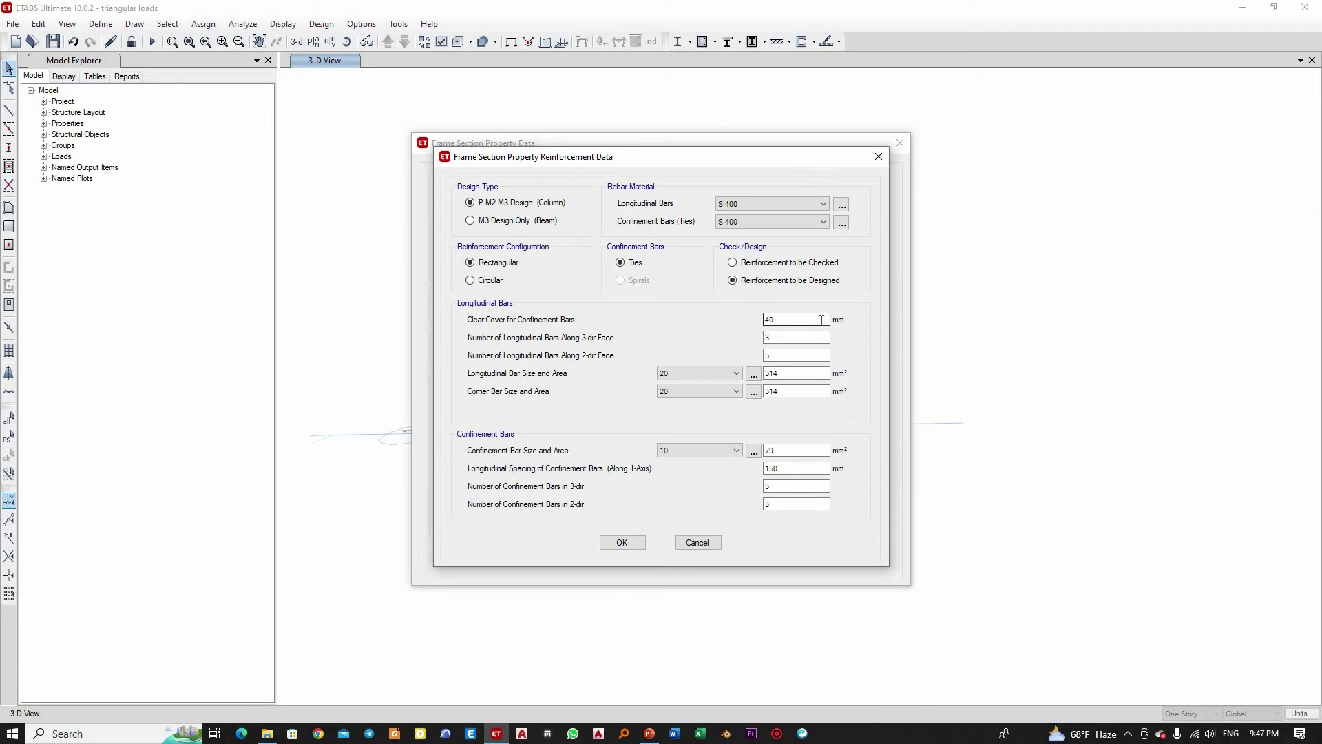
left_click_drag(822, 319, 704, 322)
type("25")
Step: Use 3 bars along the 2-dir face and size 8 ties, then save C30x30
left_click_drag(777, 356, 766, 355)
type("3")
left_click(705, 451)
left_click(697, 480)
key("Return")
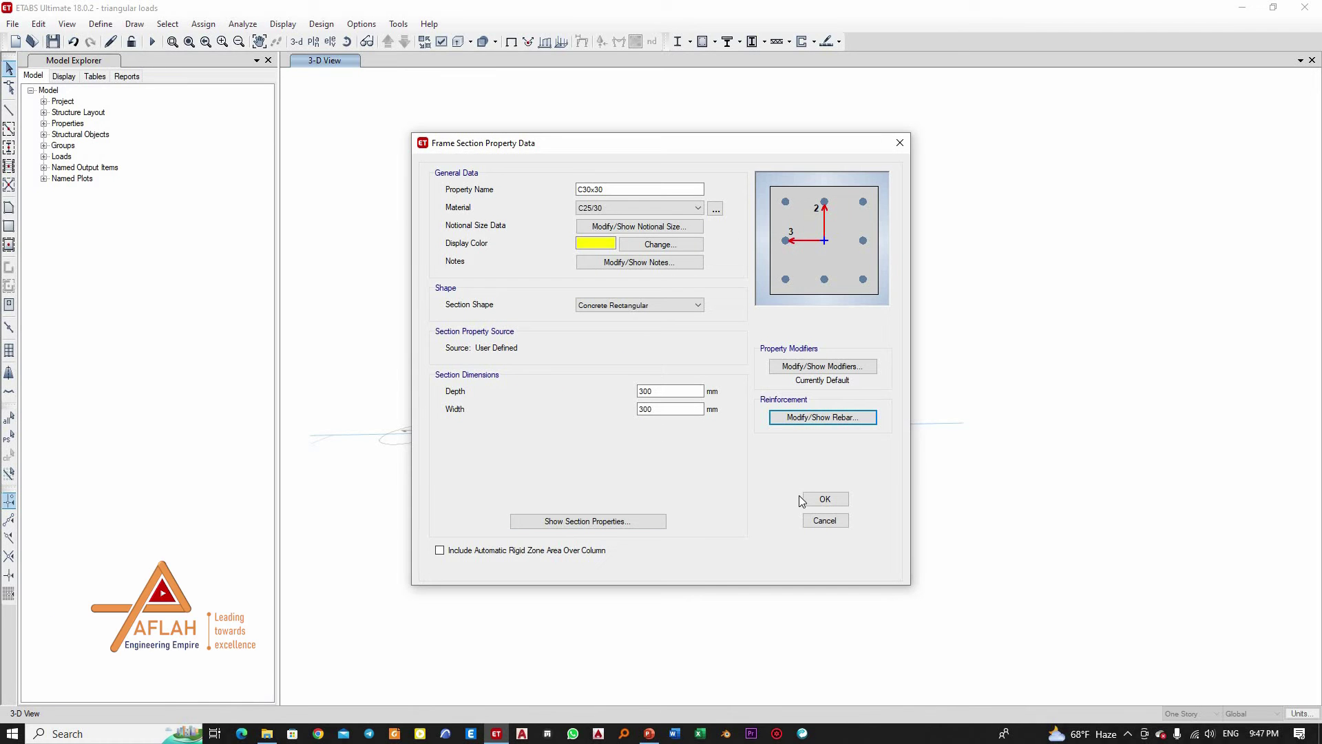
key("Return")
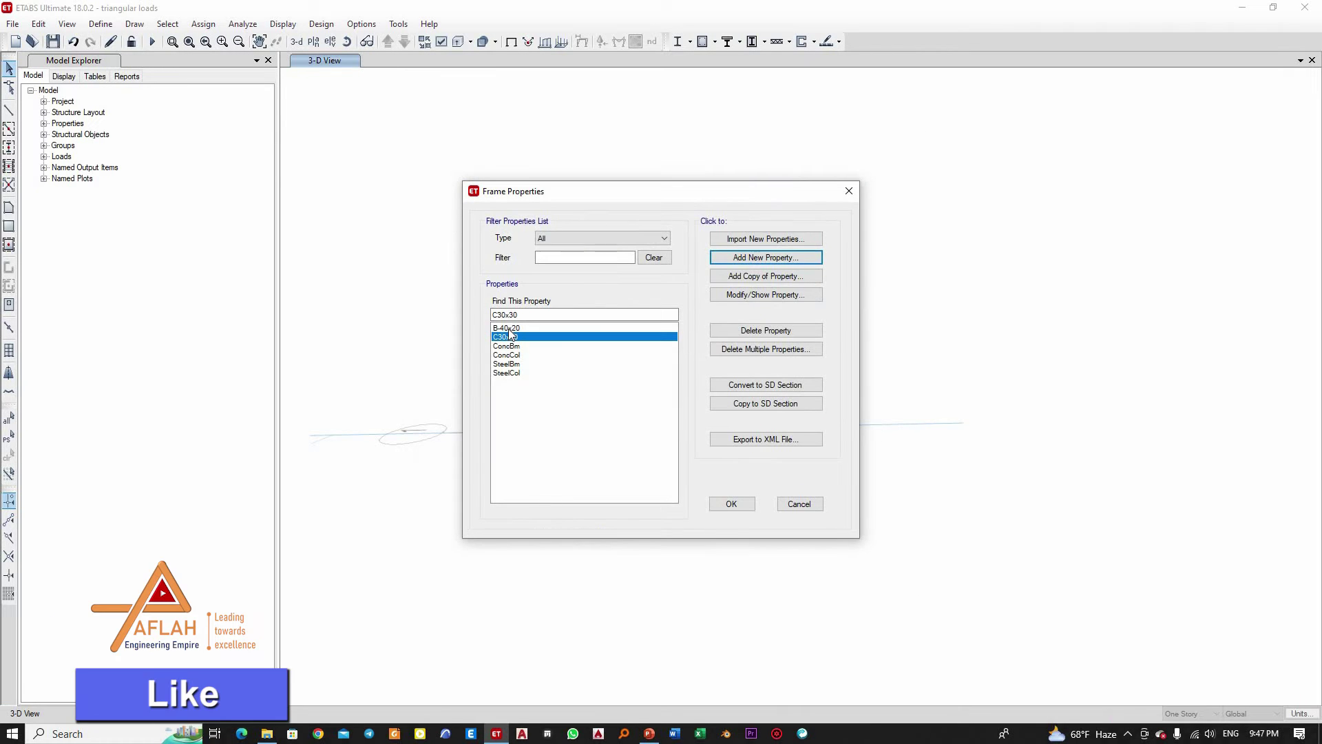
left_click(509, 328)
Step: Draw a B-40x20 beam run along the top from grid point A1 to D1
left_click(728, 503)
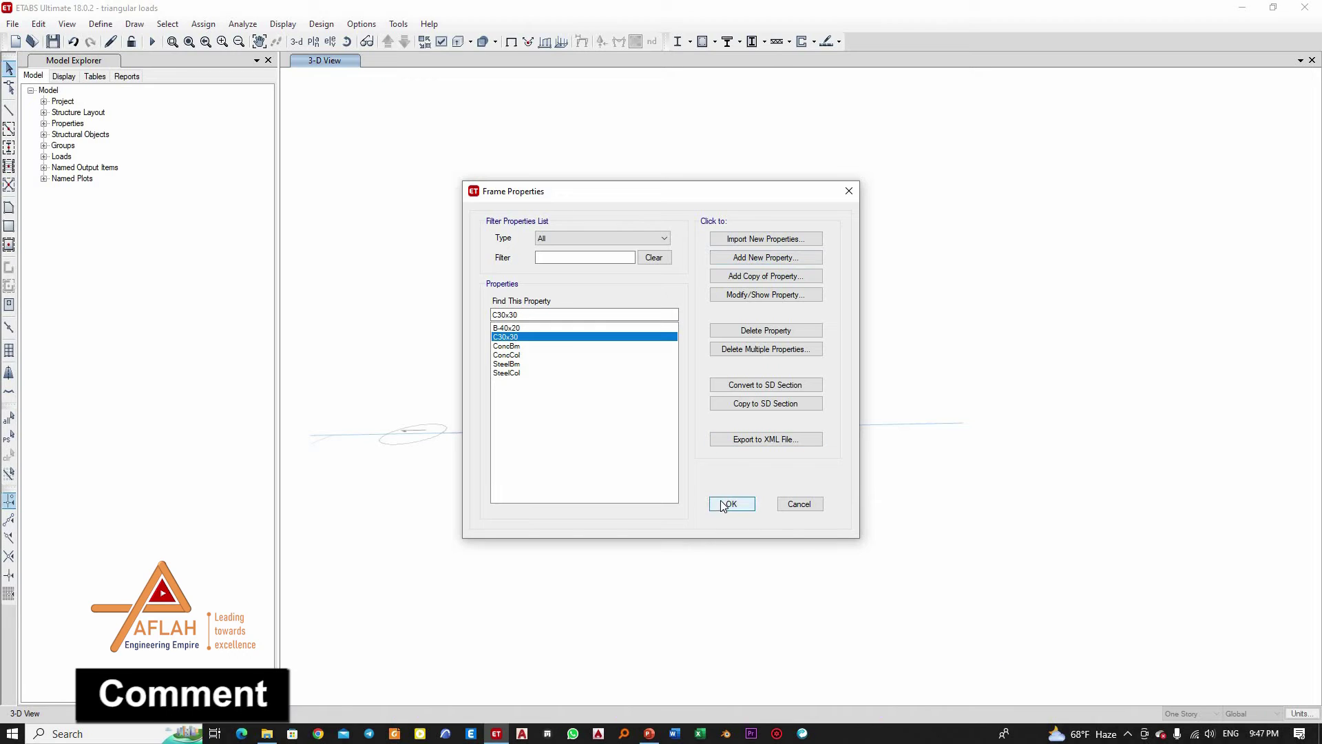
left_click(9, 110)
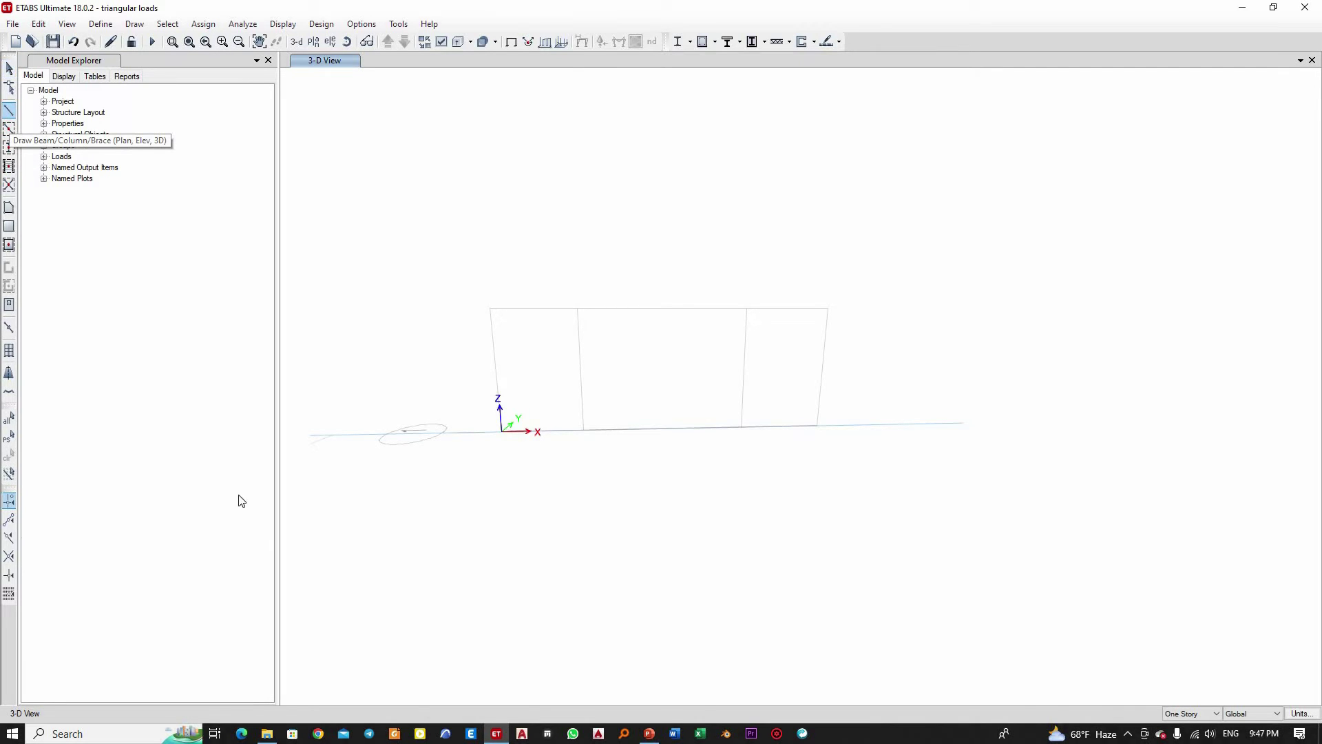
left_click(226, 579)
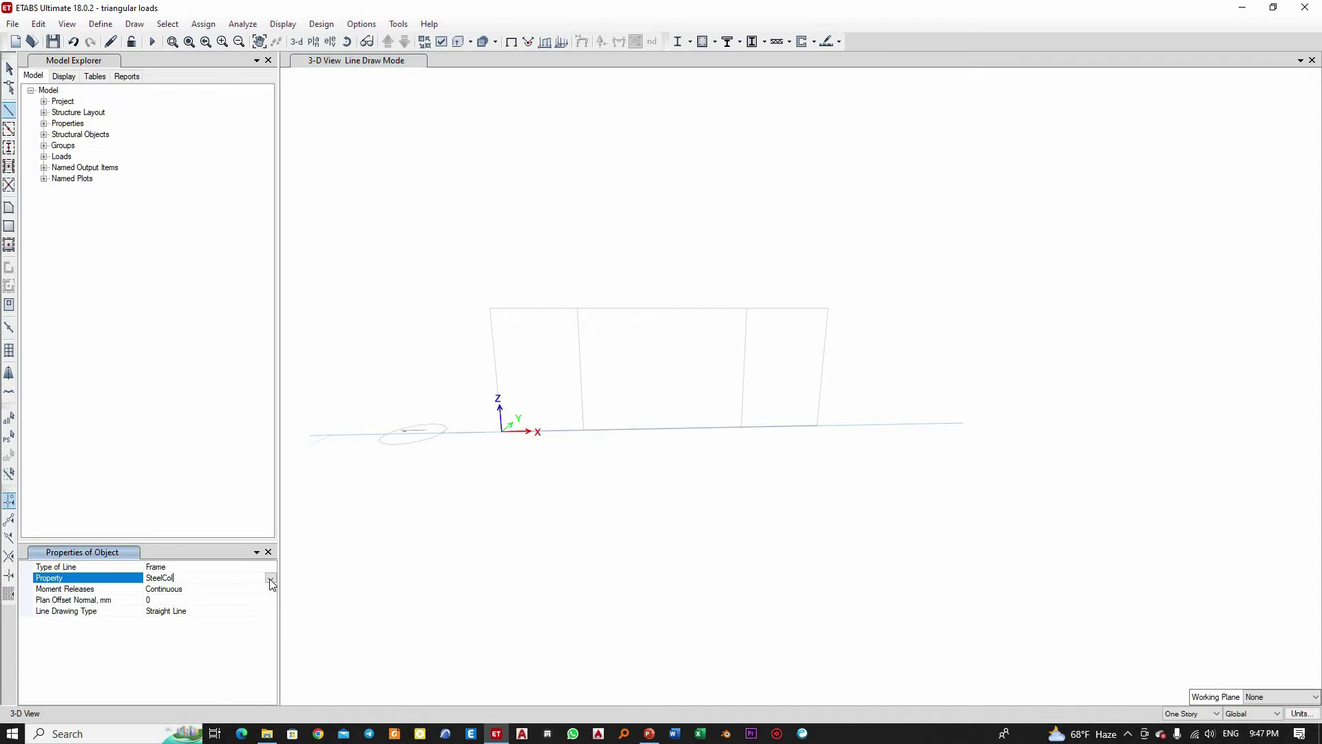
left_click(233, 580)
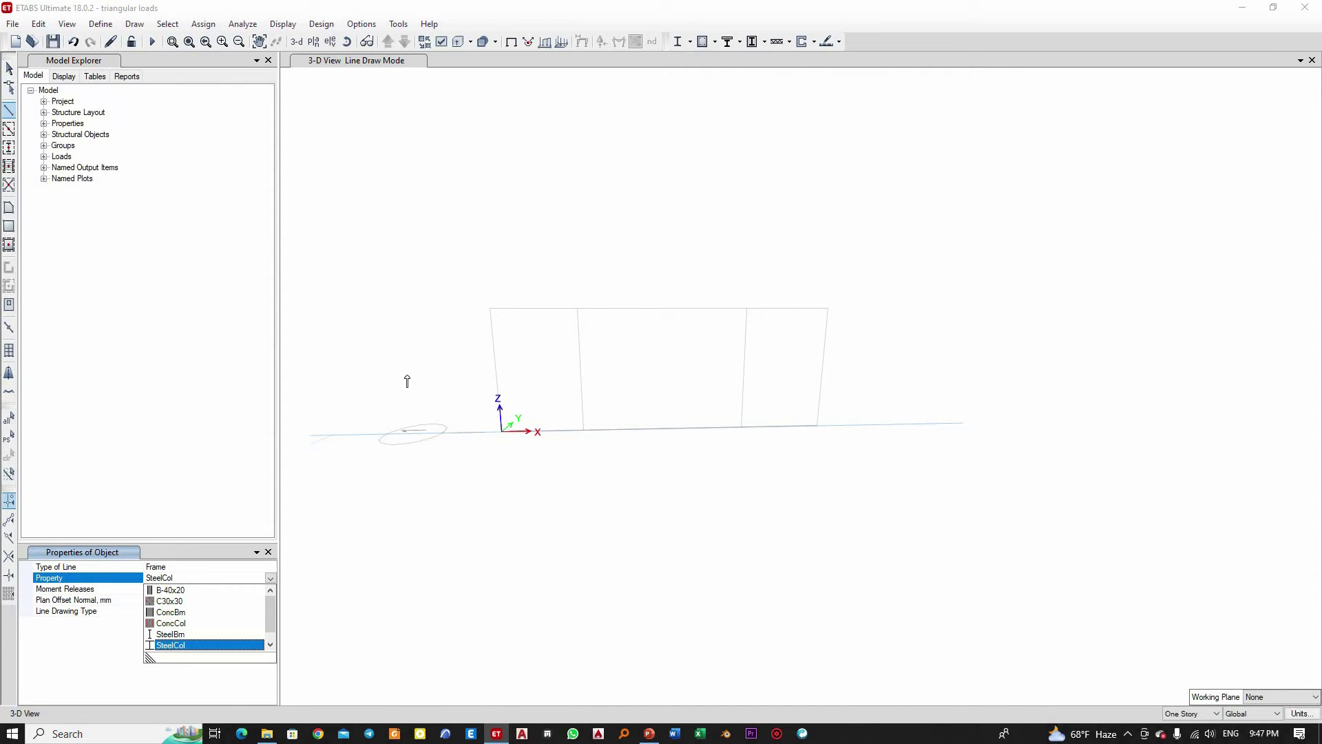
key("Home")
key("Return")
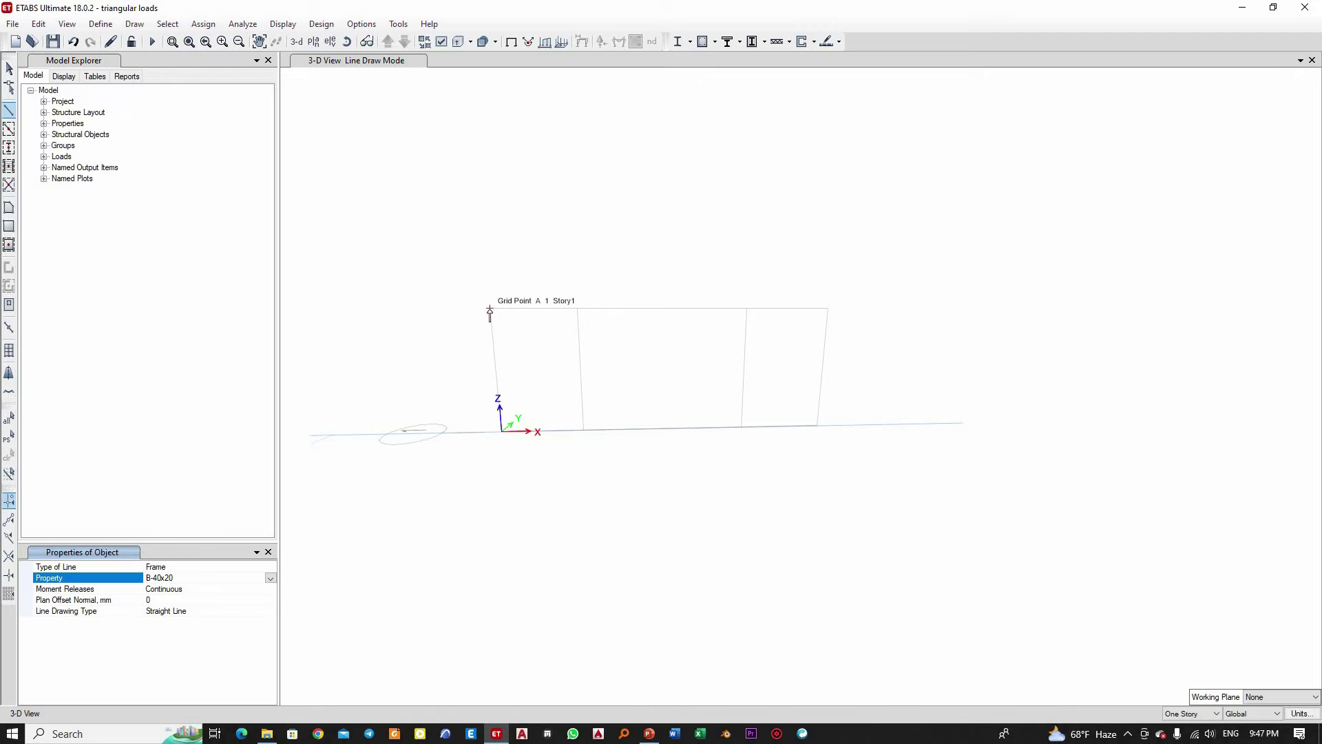
left_click(553, 294)
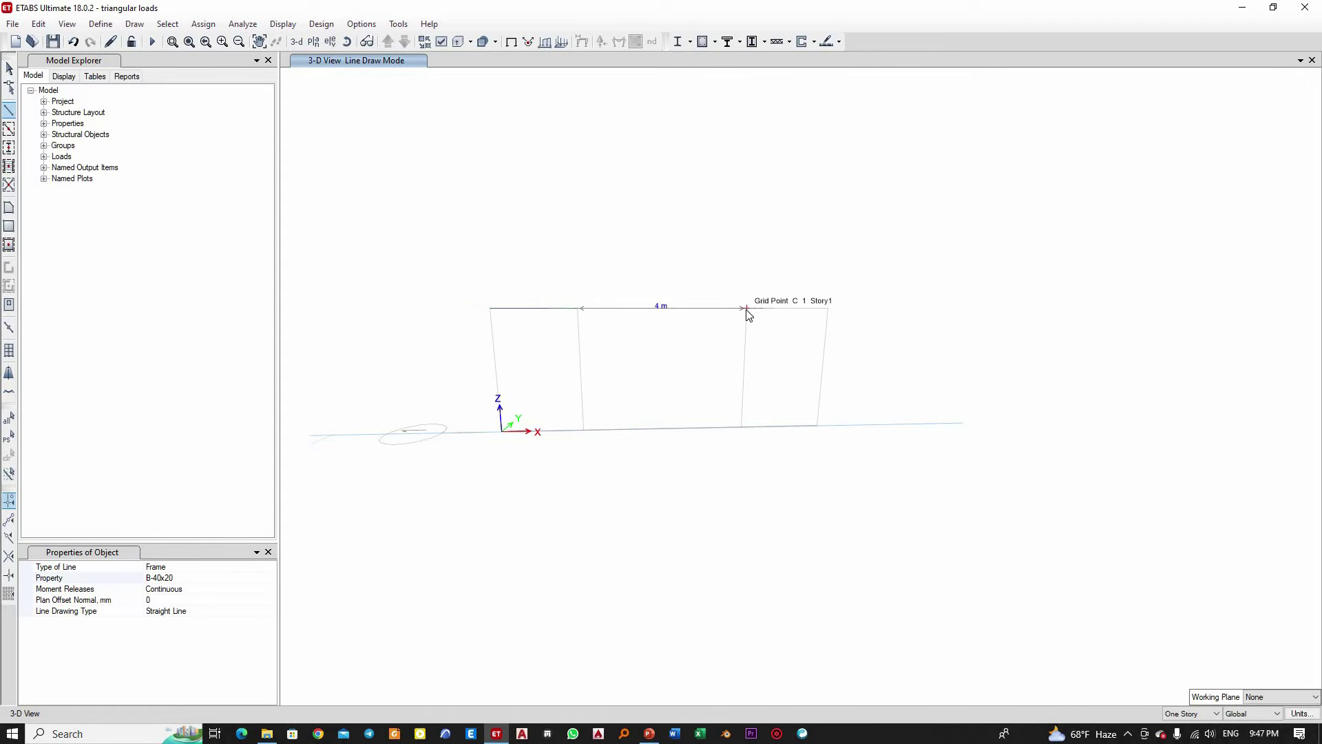
left_click(830, 308)
double_click(818, 246)
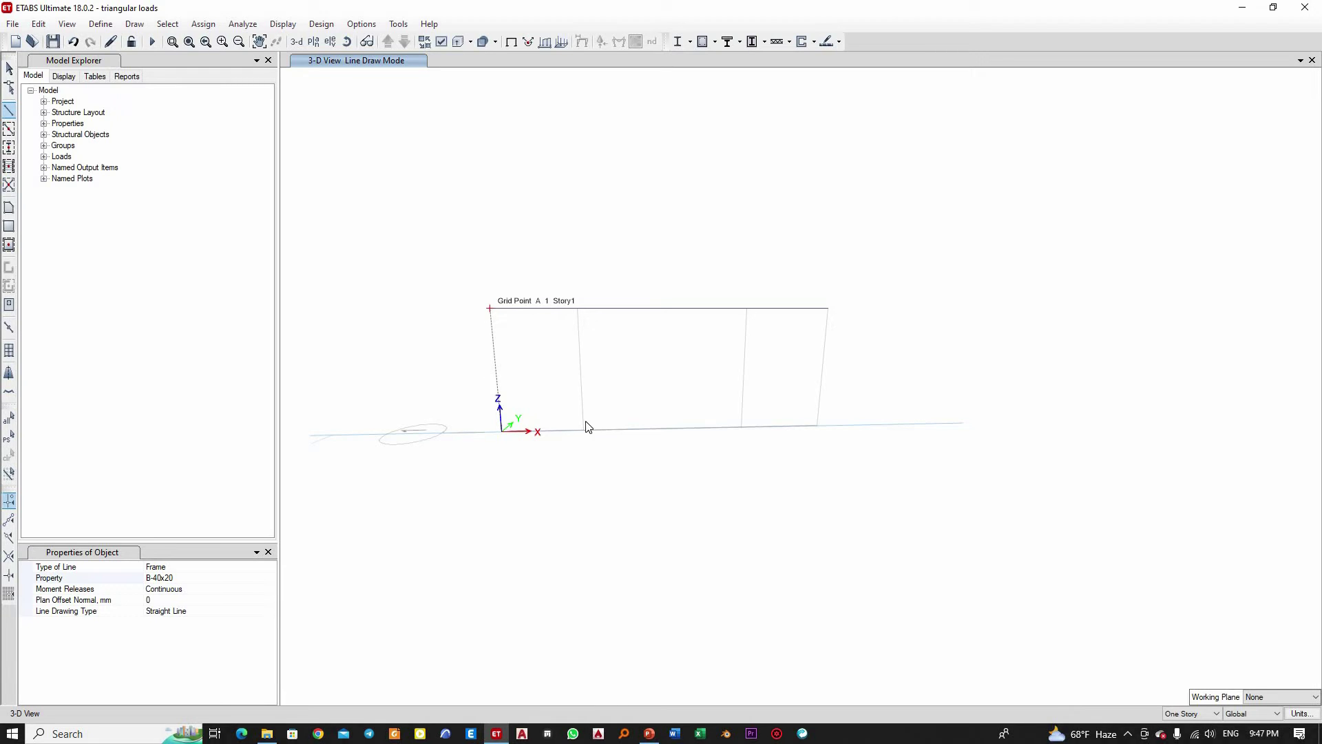
Step: Draw columns at B1, C1 and D1, then crossing-select all four columns
left_click(565, 338)
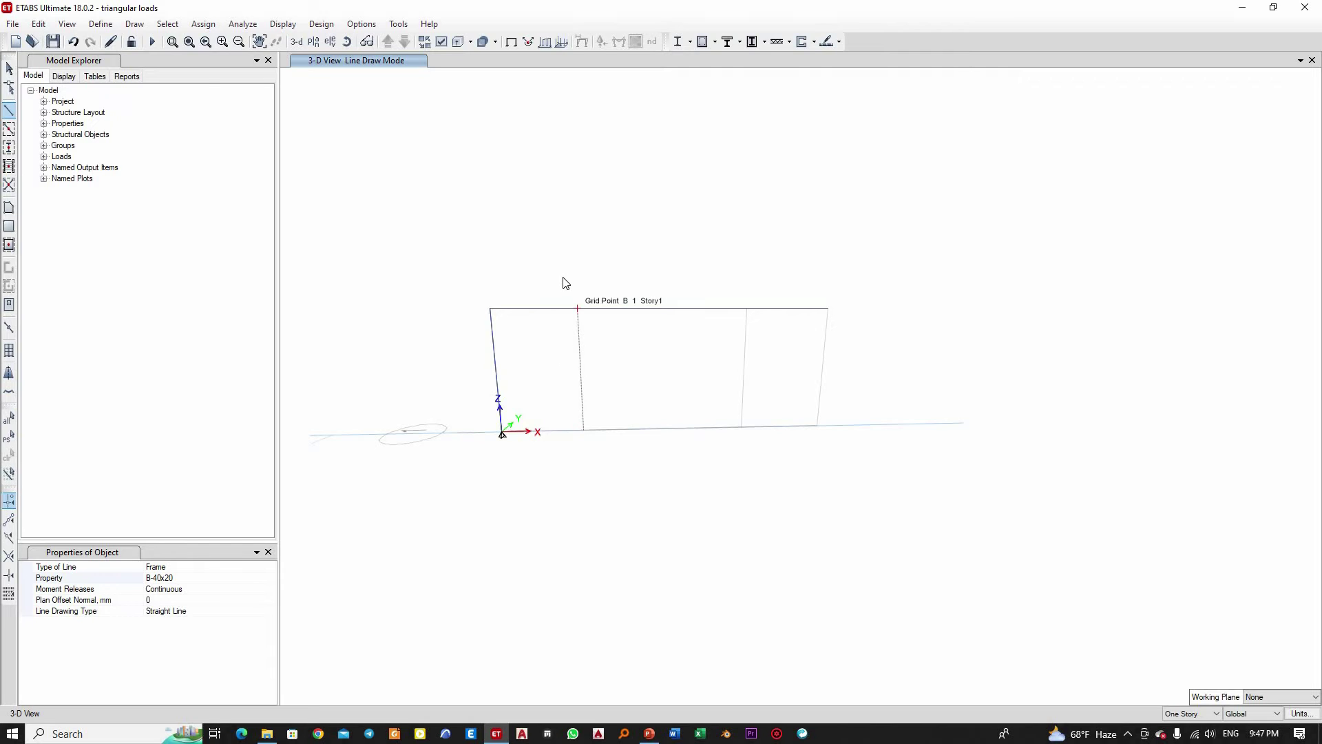
left_click(565, 283)
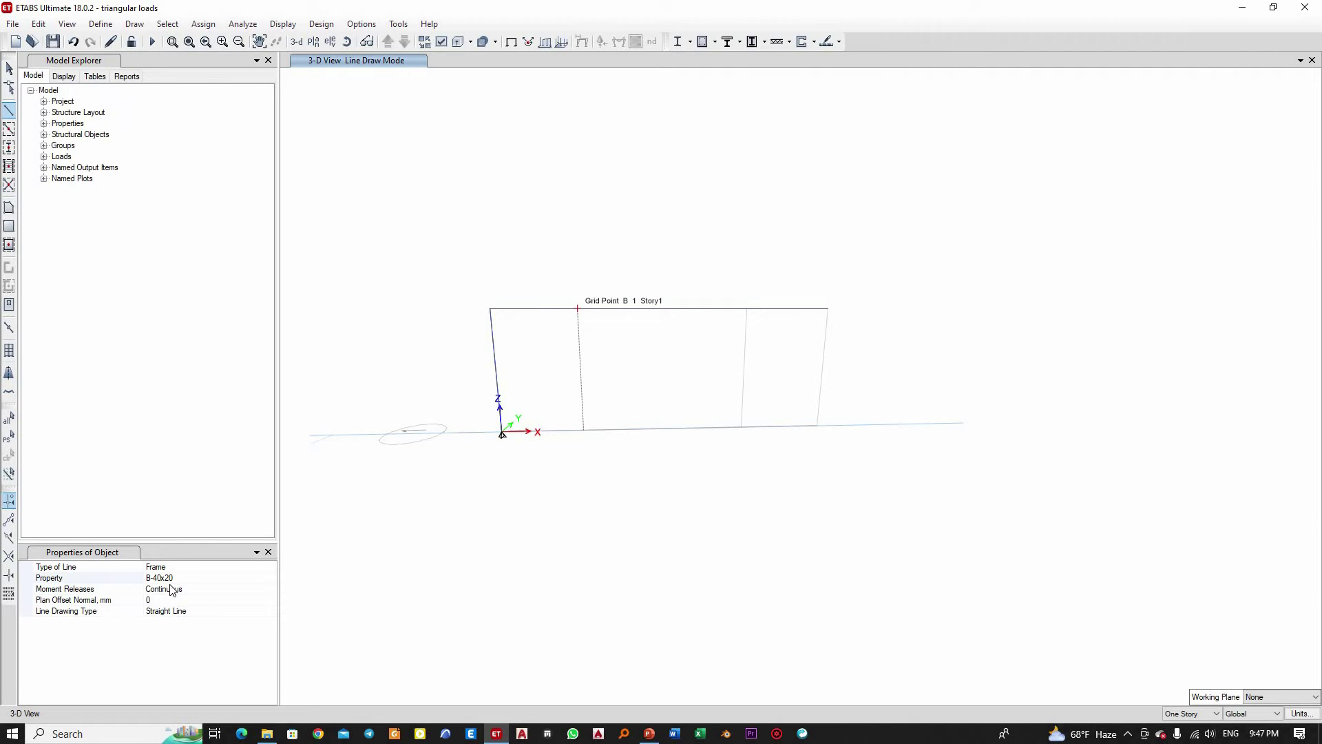
left_click(739, 432)
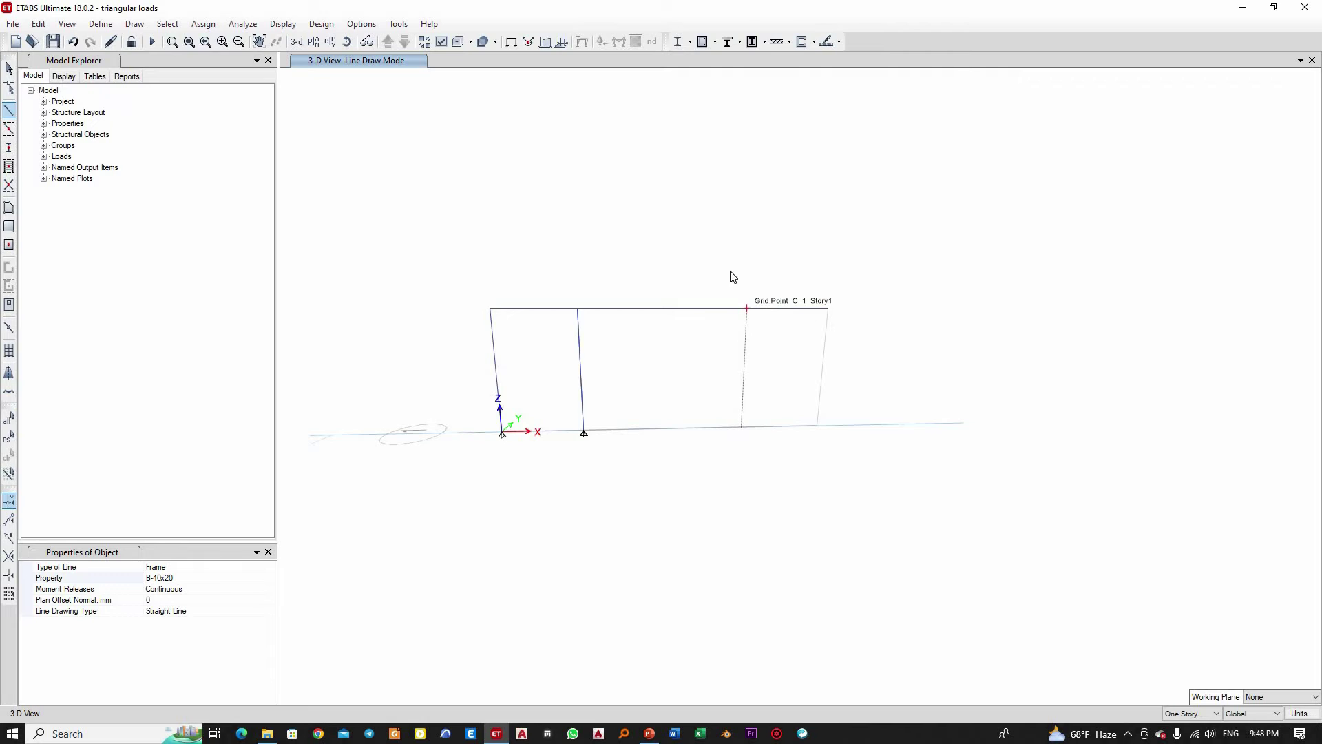
right_click(819, 443)
left_click(817, 423)
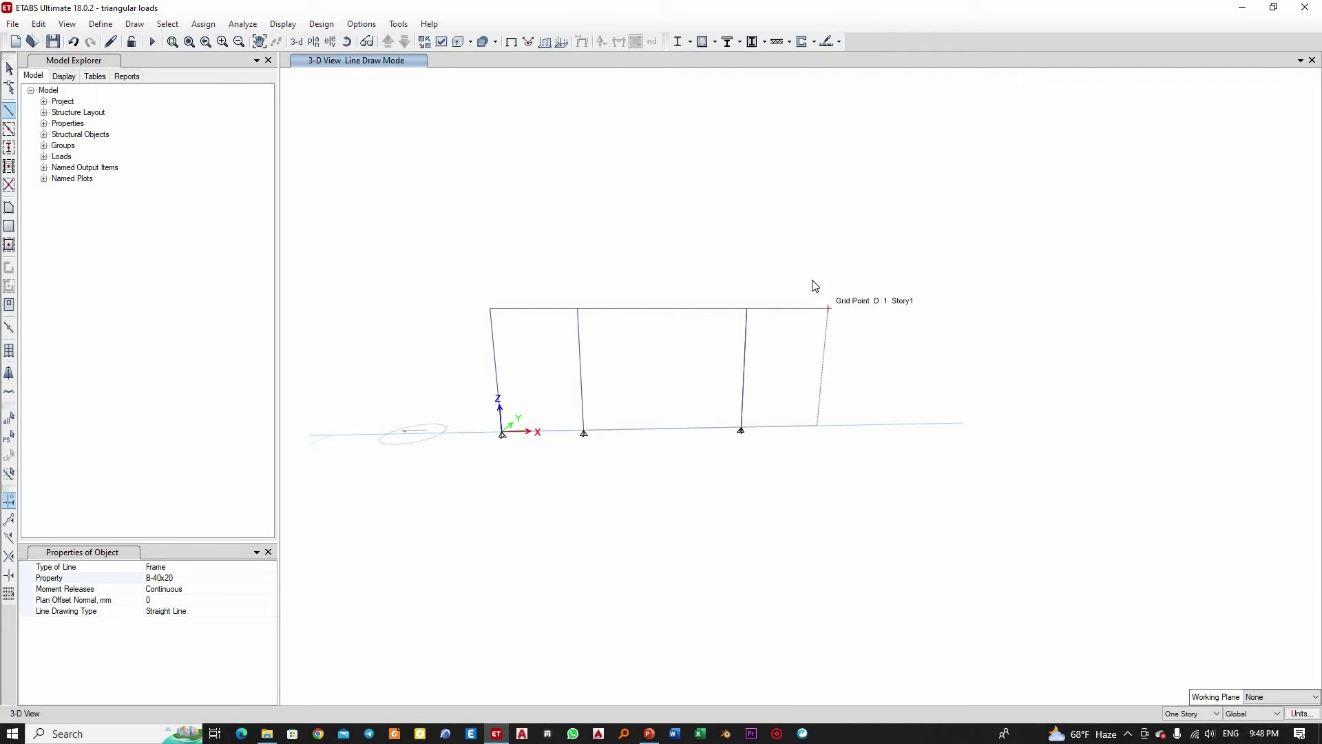
left_click(799, 277)
left_click(9, 68)
left_click_drag(866, 399, 471, 347)
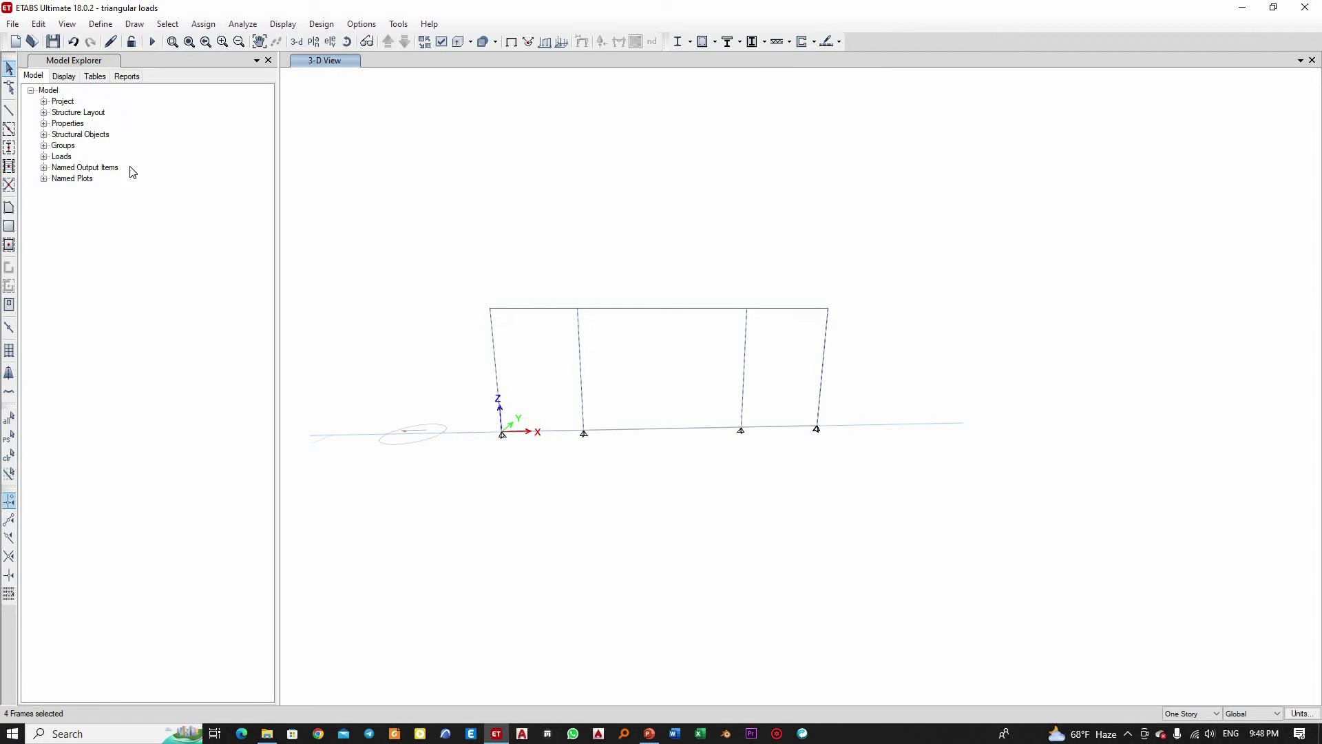
Step: Assign C30x30 to the four selected columns from Model Explorer's Frame Sections list
left_click(44, 124)
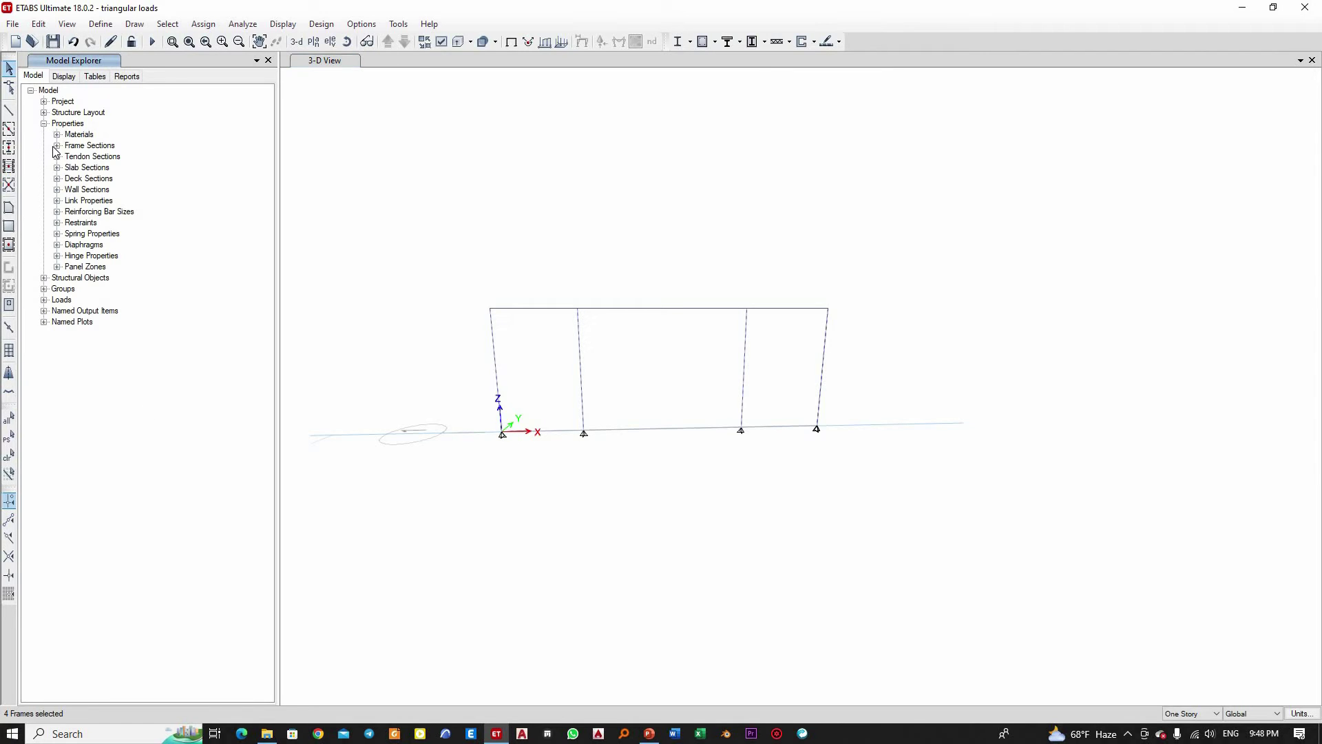
double_click(89, 148)
left_click(89, 168)
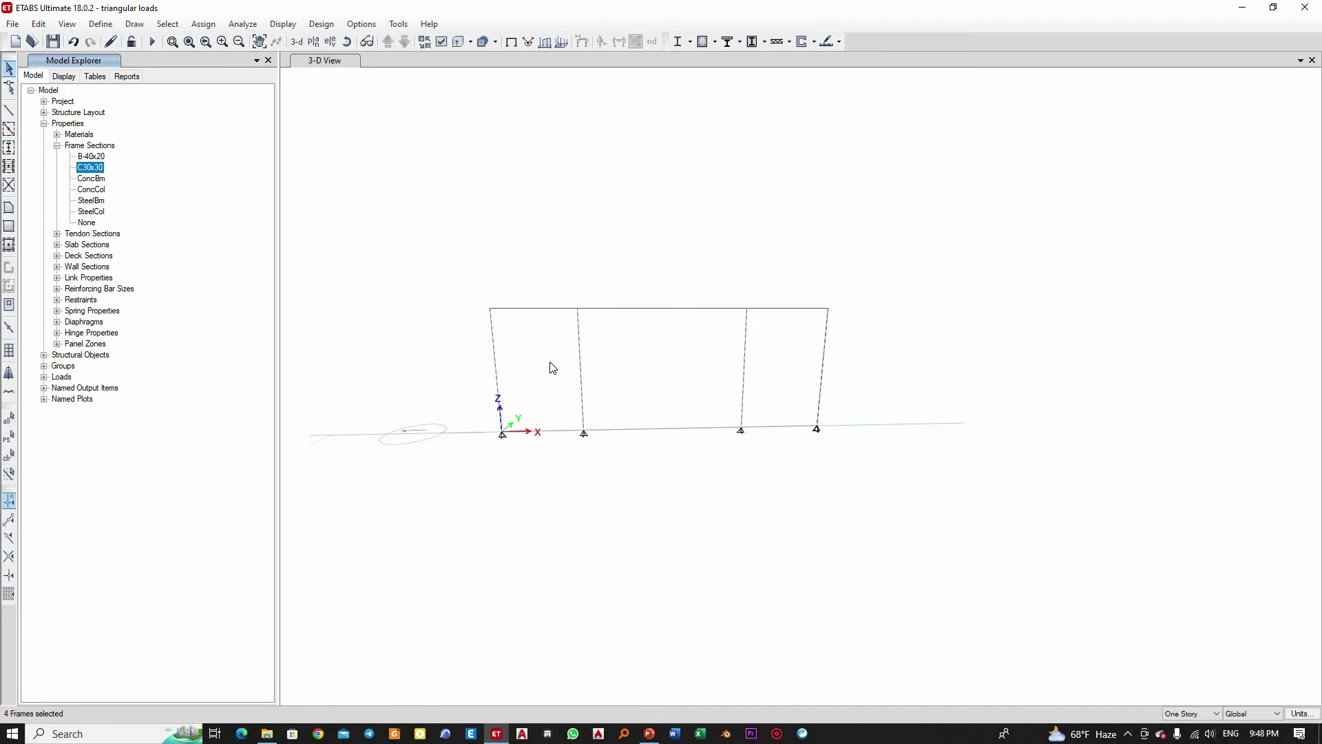
mouse_move(97, 173)
left_mouse_down()
mouse_move(580, 381)
mouse_move(516, 472)
mouse_move(730, 351)
mouse_move(591, 338)
left_mouse_up()
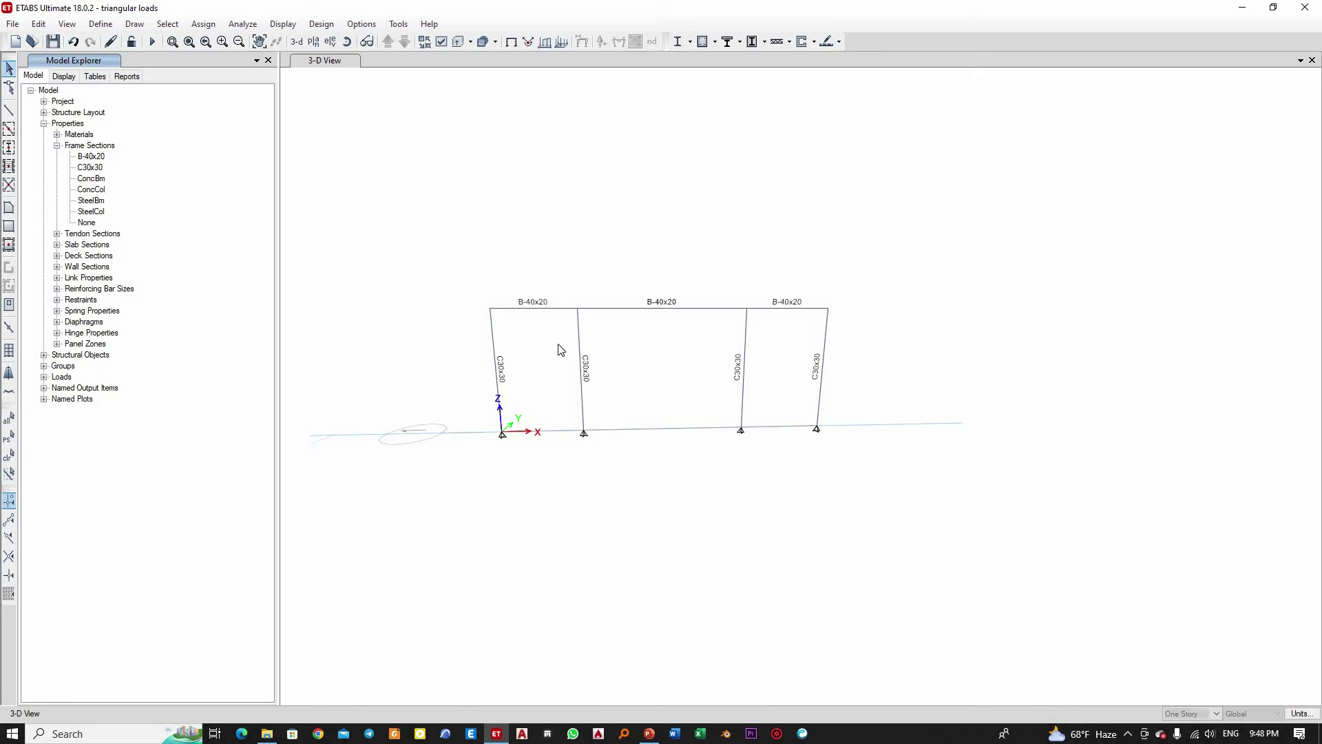
scroll(559, 344, "up", 5)
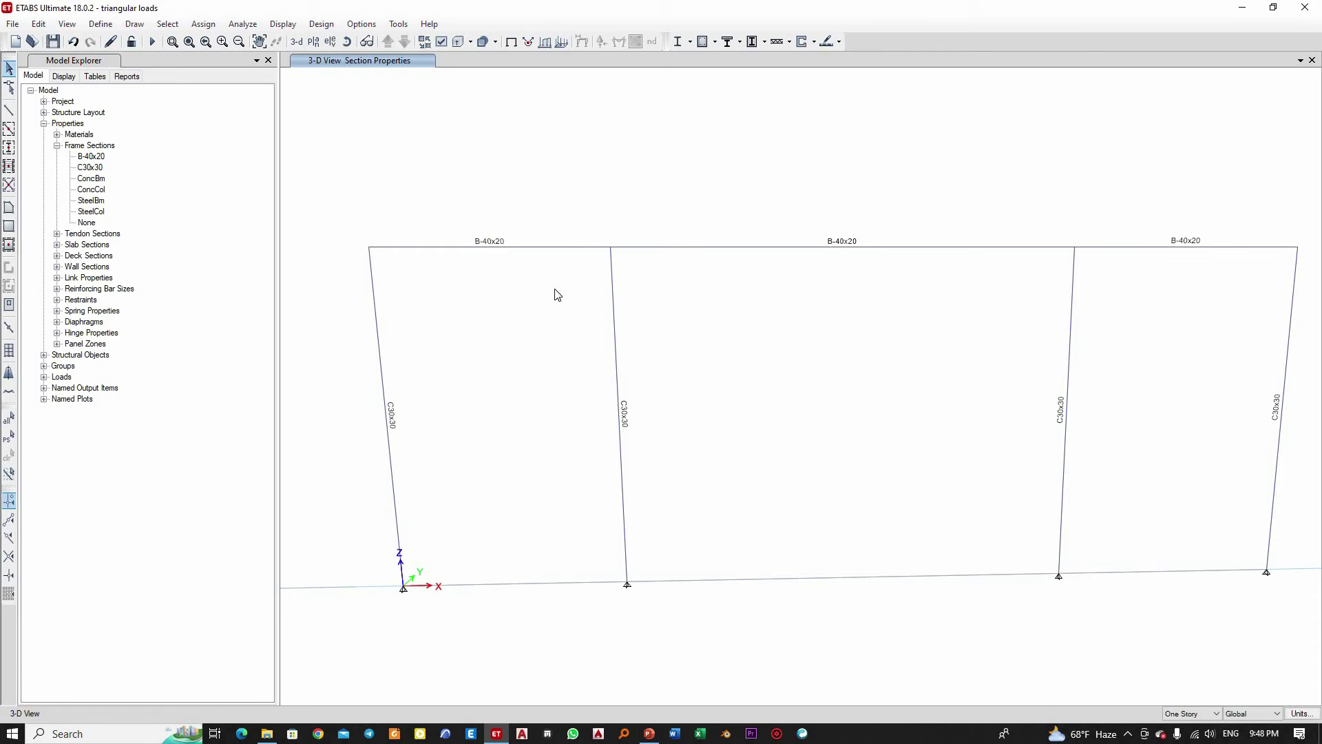
scroll(602, 427, "down", 3)
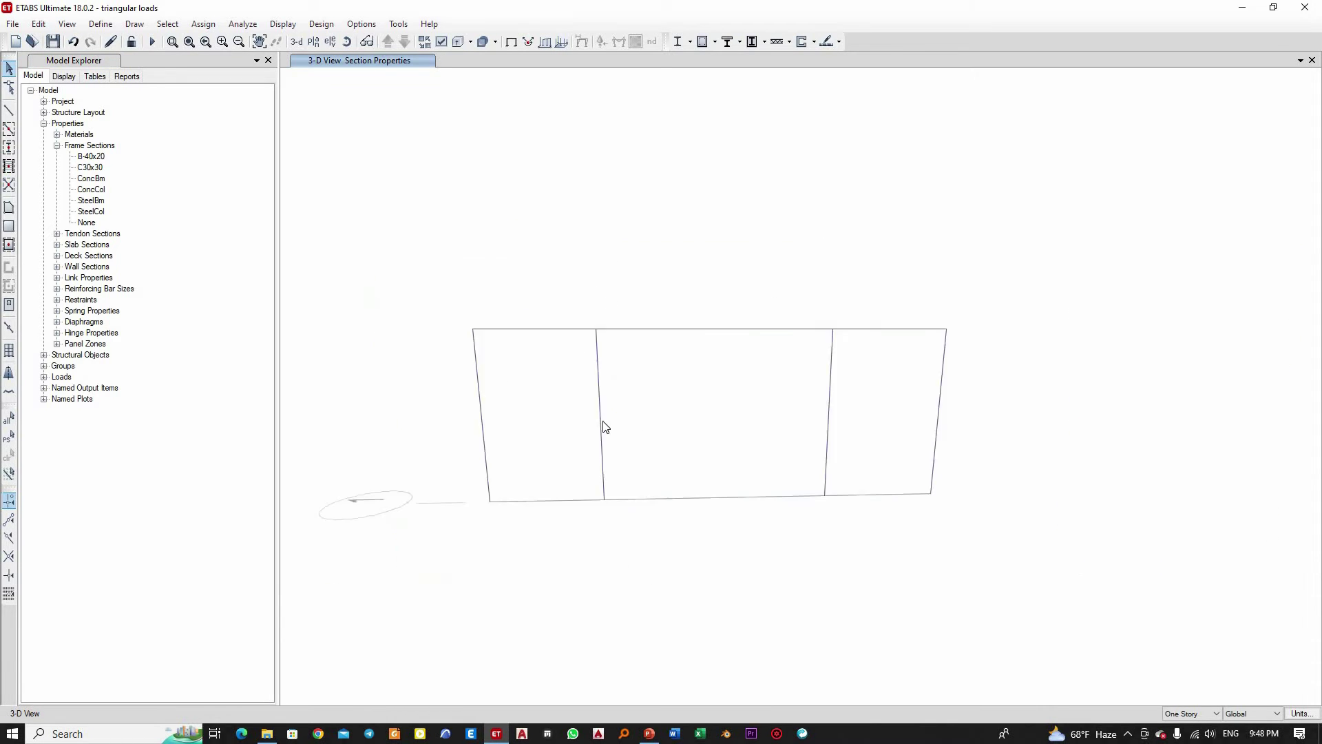
scroll(602, 420, "up", 3)
scroll(612, 430, "down", 3)
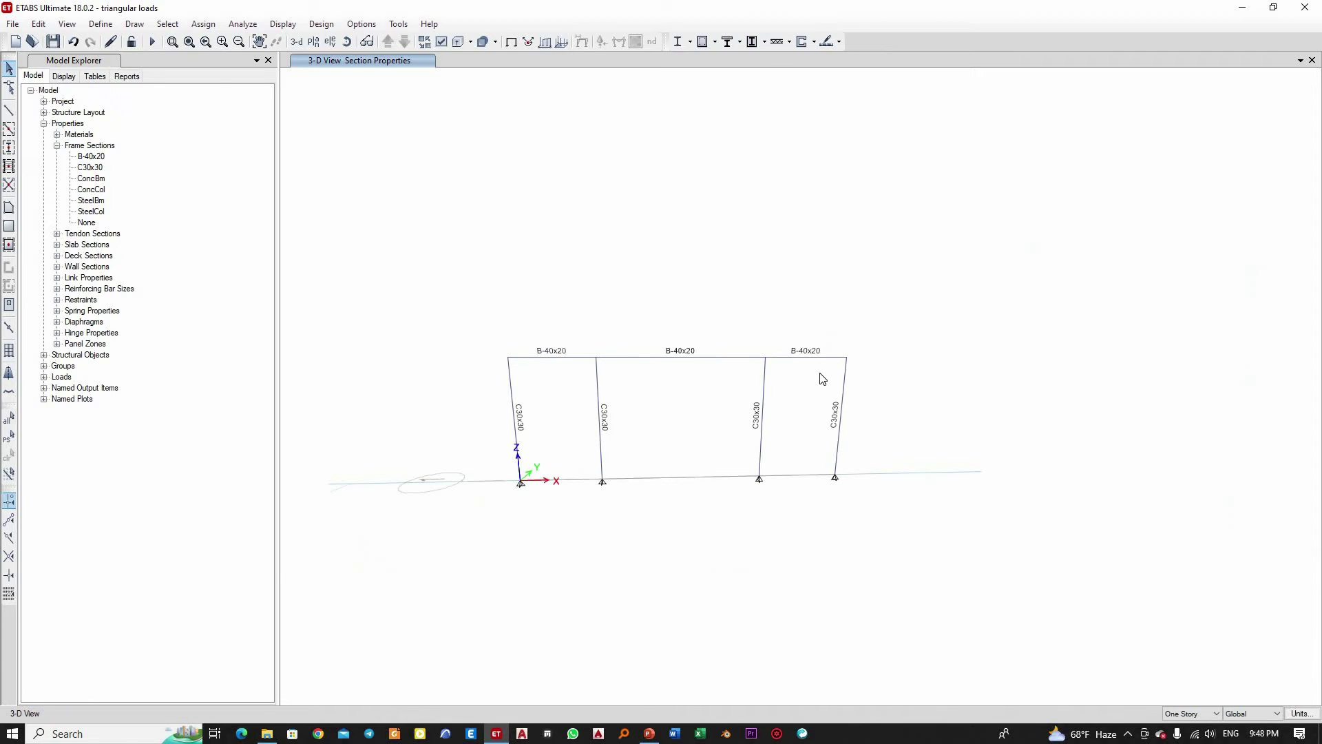
left_click(782, 356)
Step: Select the top beam spans and merge them with Join Frames into one beam from A to D
left_click(728, 356)
left_click(39, 24)
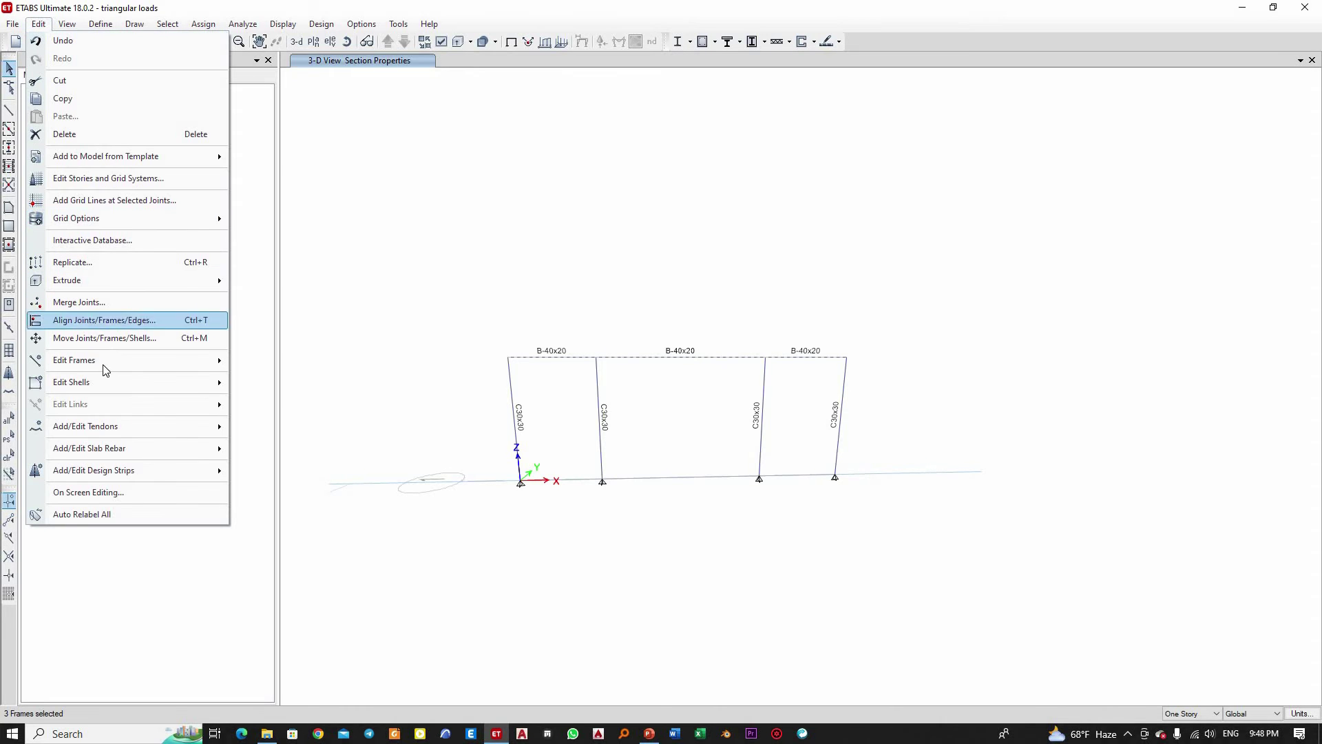
mouse_move(199, 361)
left_click(278, 380)
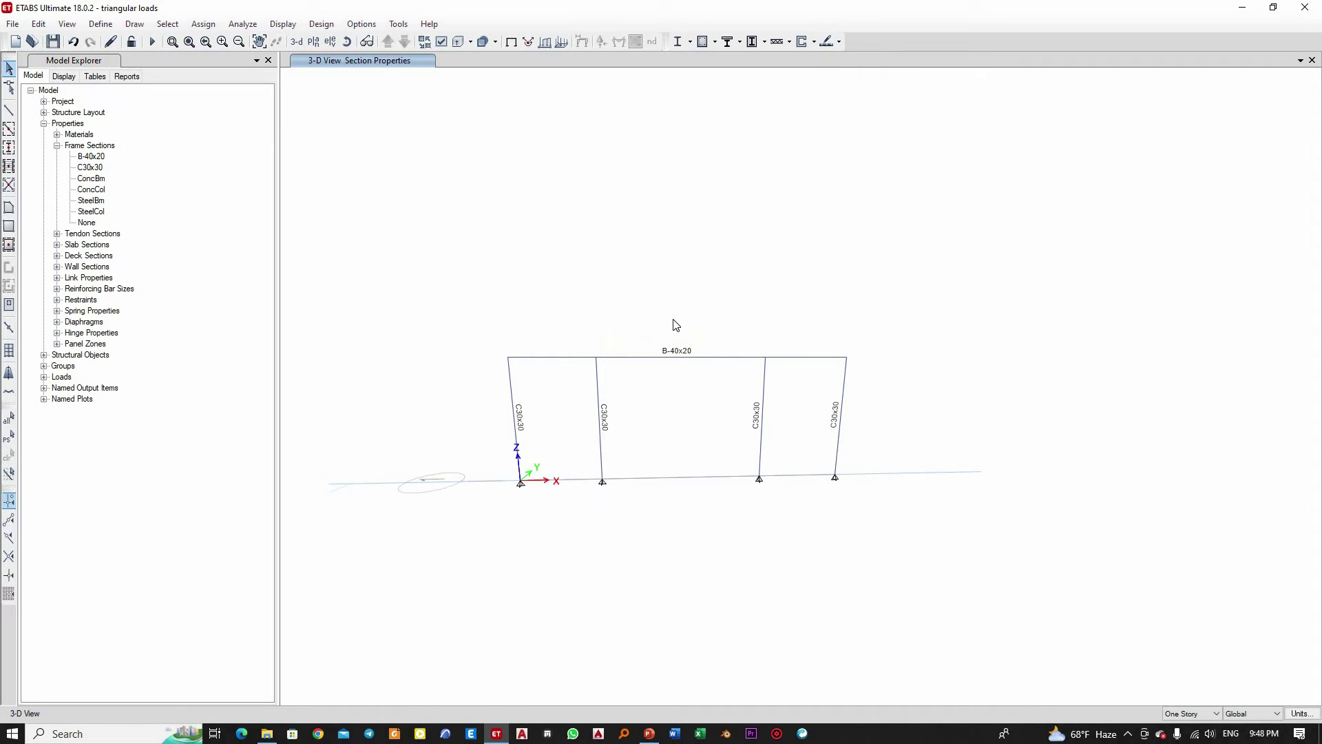
left_click(697, 356)
Step: Bring up the distributed frame load dialog for the joined beam with Dead as the load pattern
left_click(201, 24)
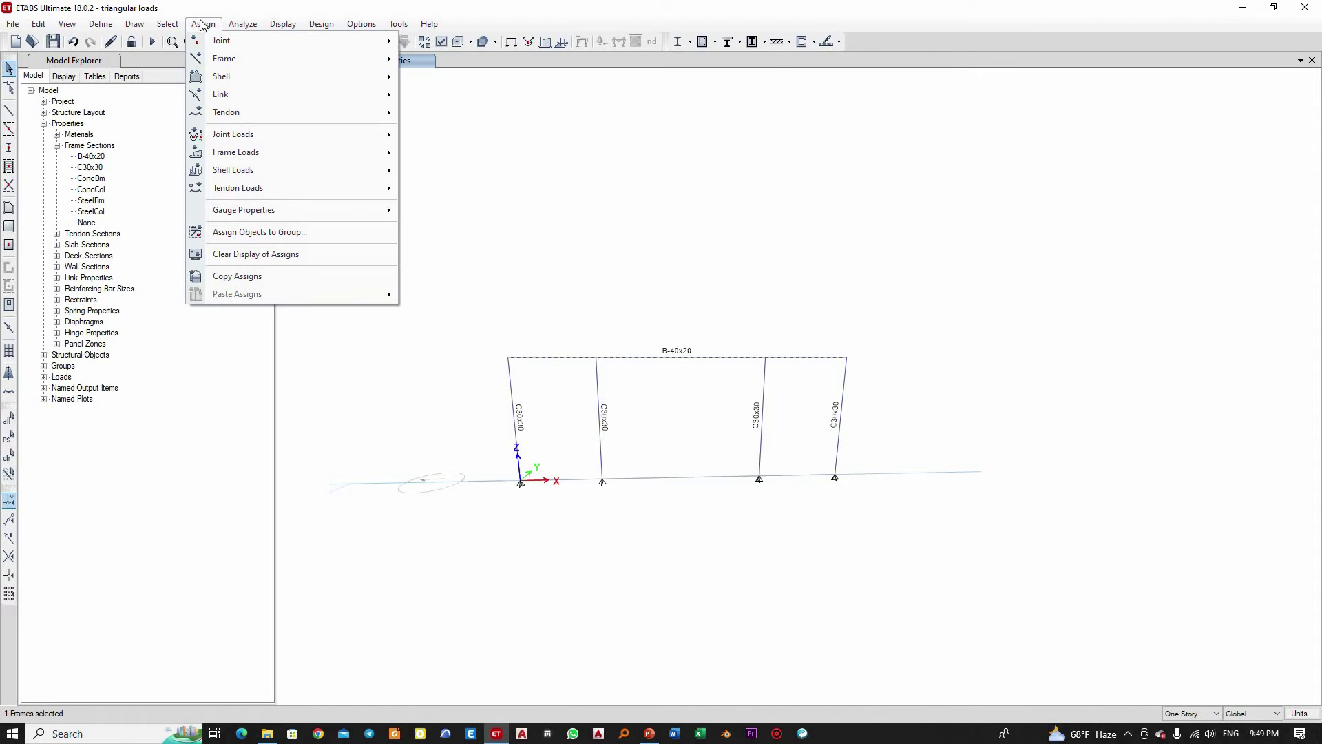
mouse_move(274, 161)
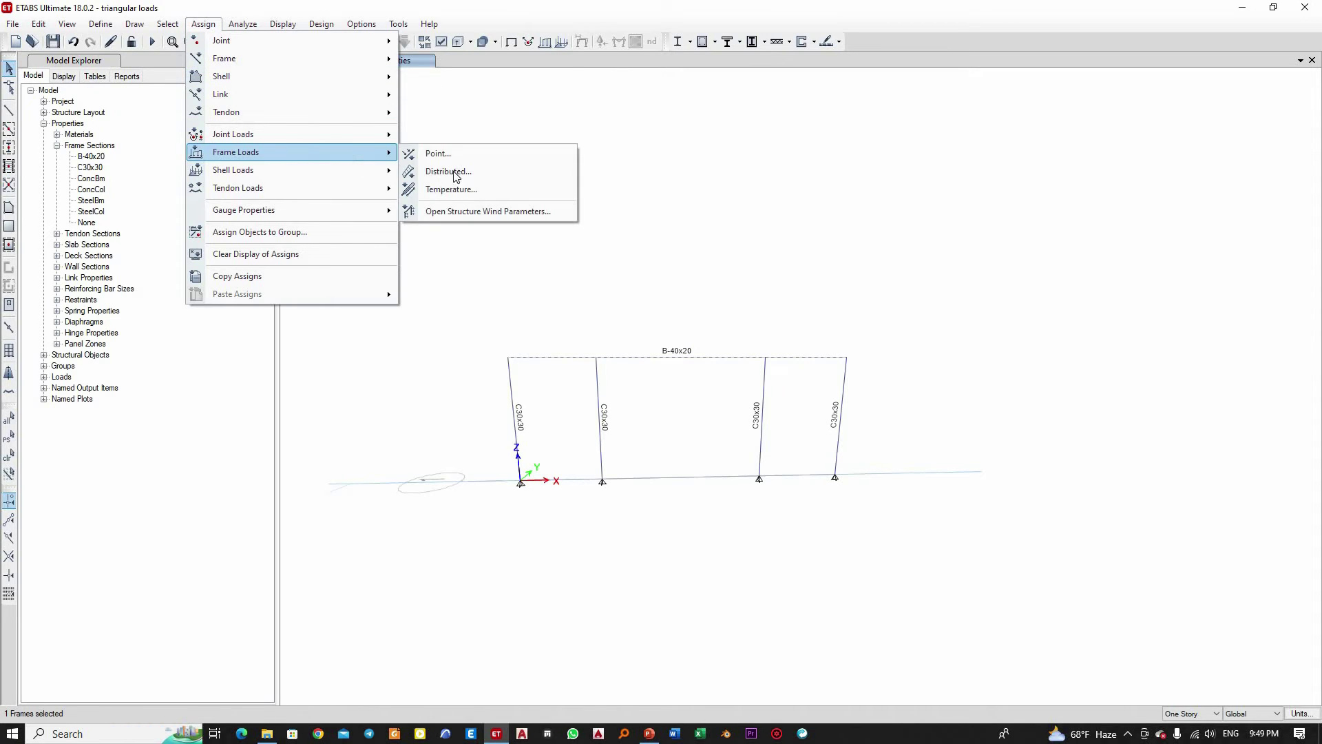
left_click(441, 169)
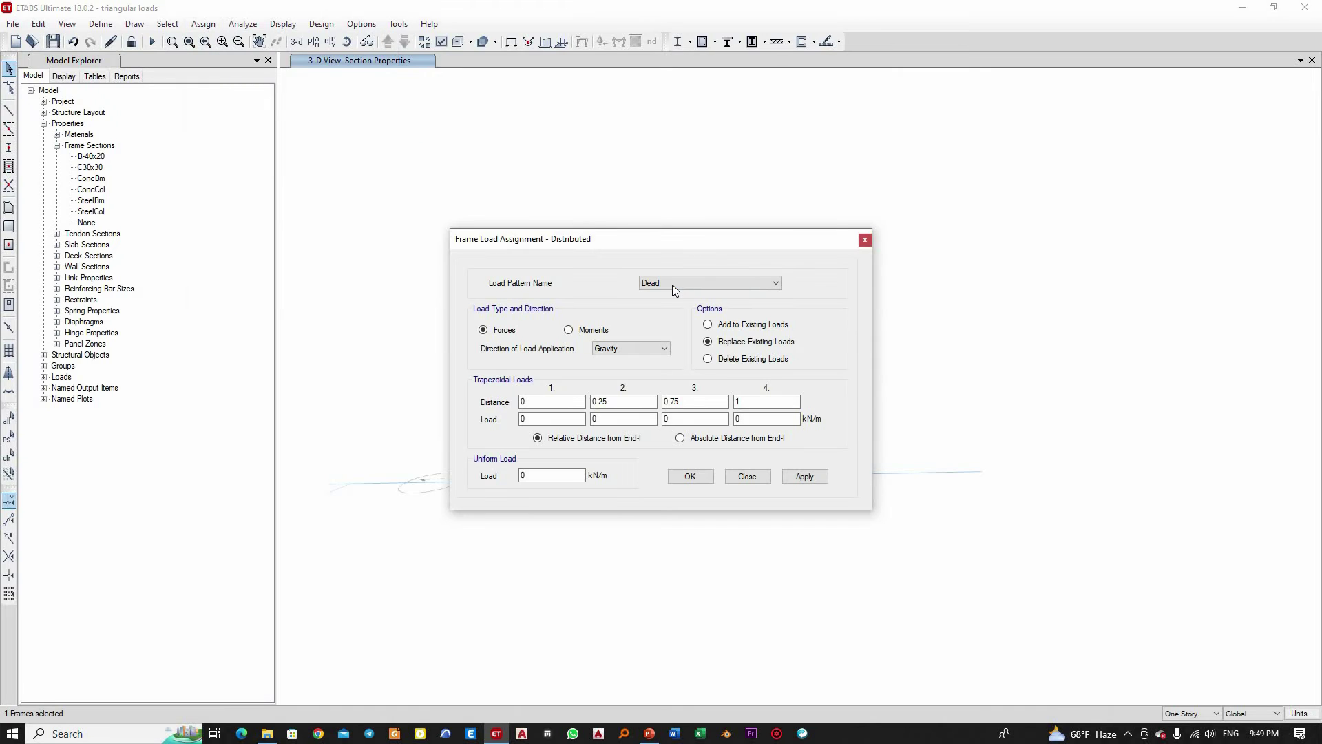
left_click(662, 284)
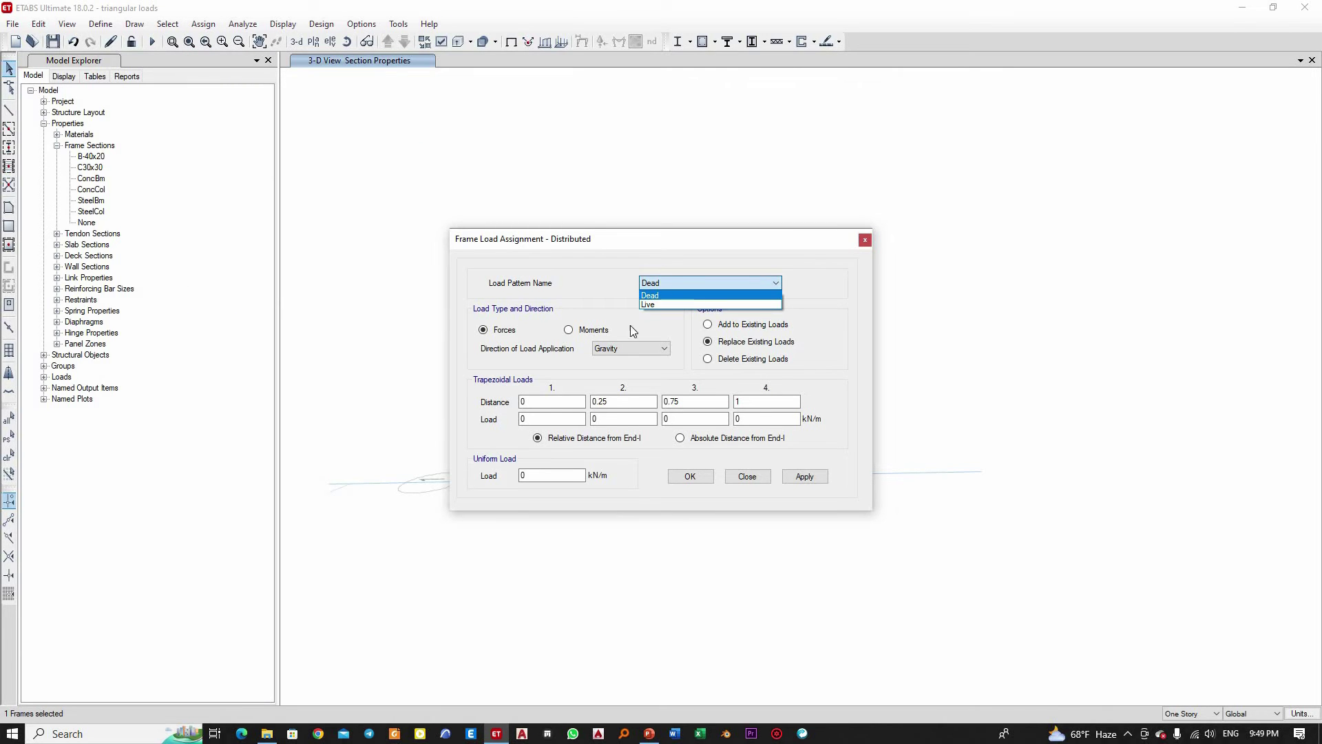
left_click(644, 294)
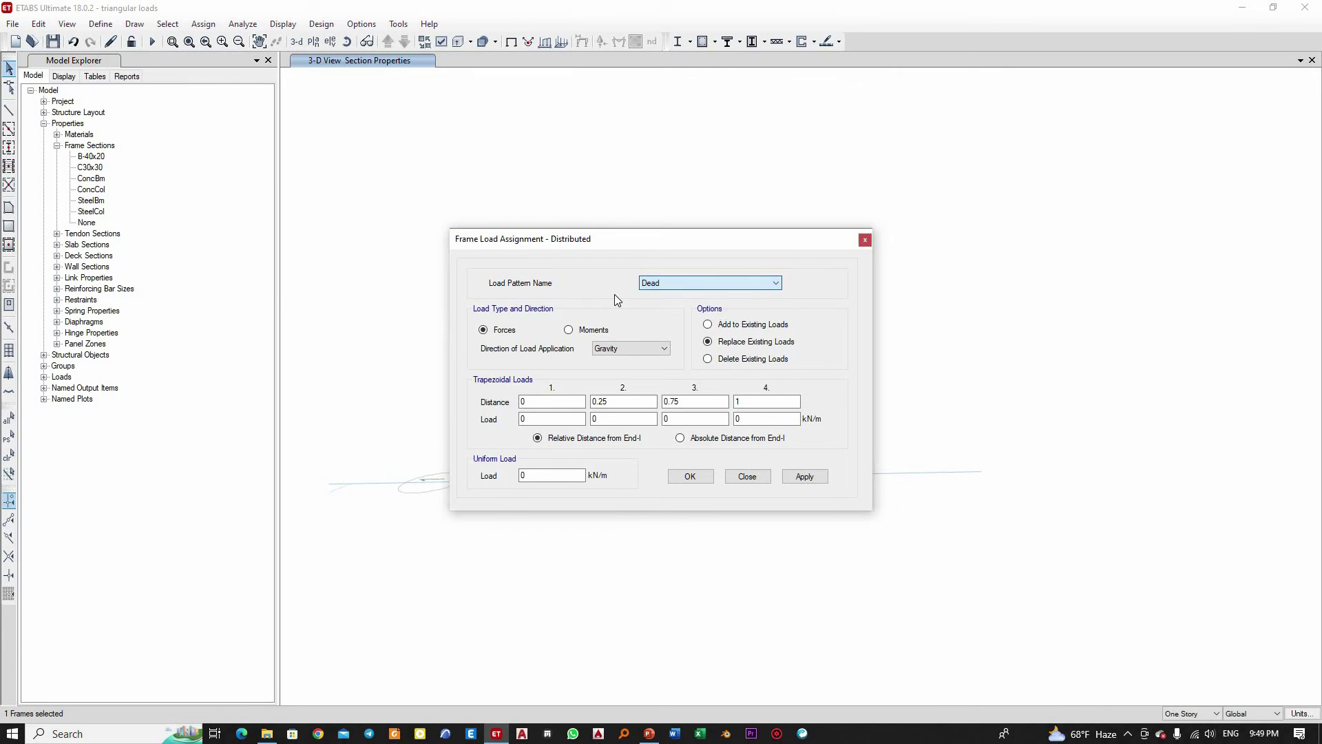
left_click(672, 291)
left_click(573, 365)
left_click_drag(276, 186, 155, 78)
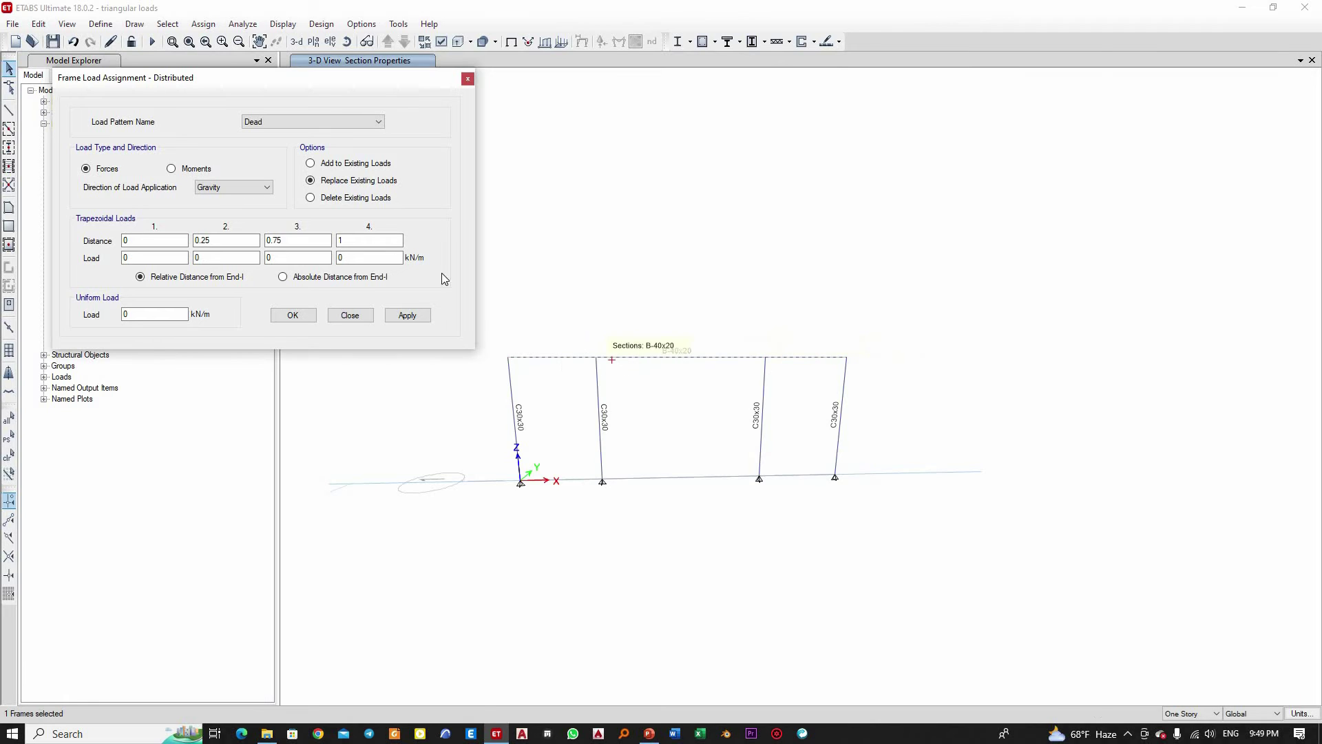
Step: Set the relative load distances to 0, 0.5, 1 and 1
left_click_drag(358, 83, 387, 96)
left_click(254, 254)
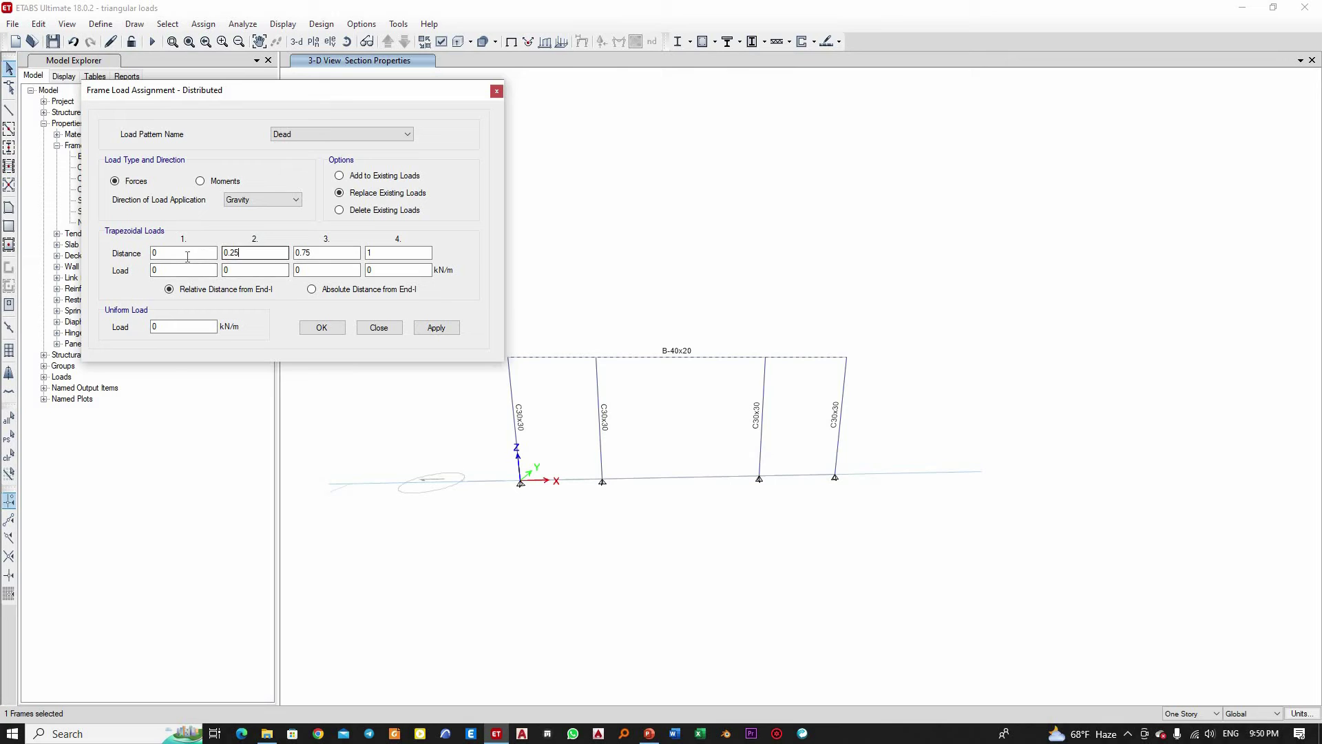
double_click(254, 254)
type("0.5")
key("Tab")
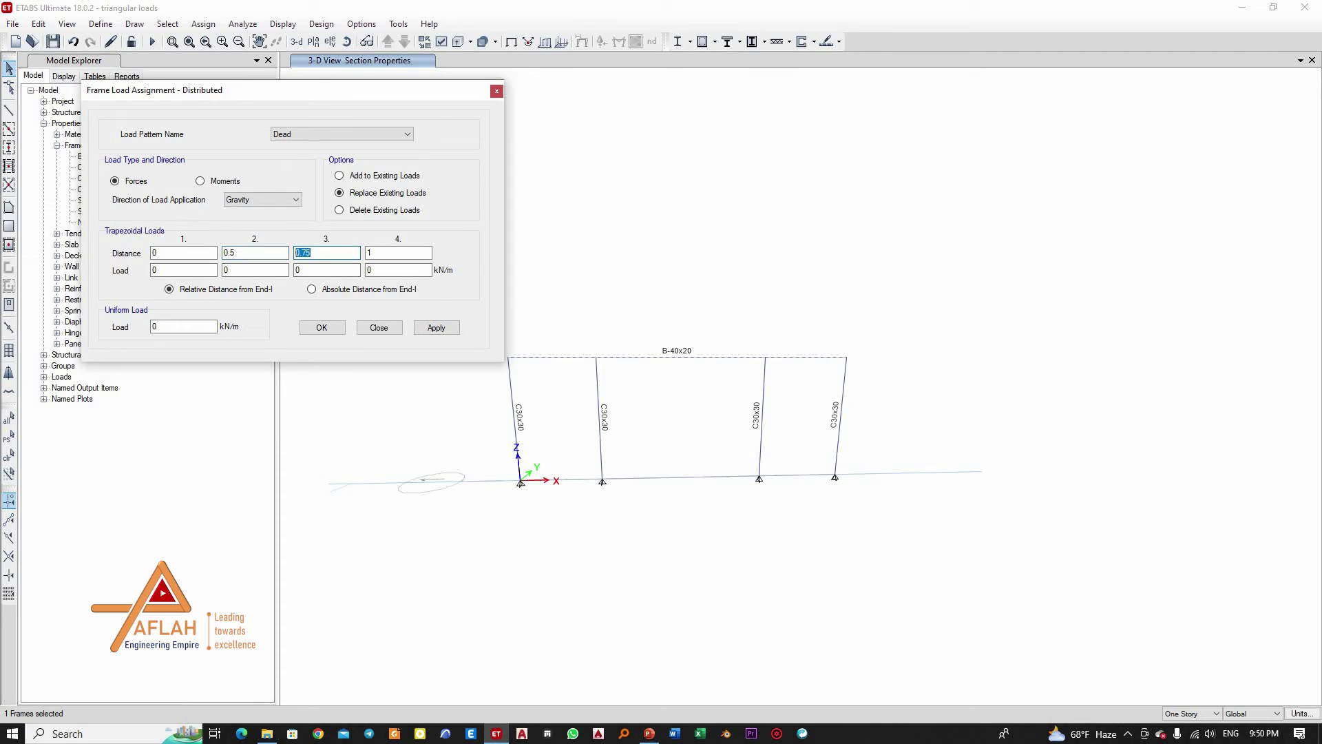
type("1")
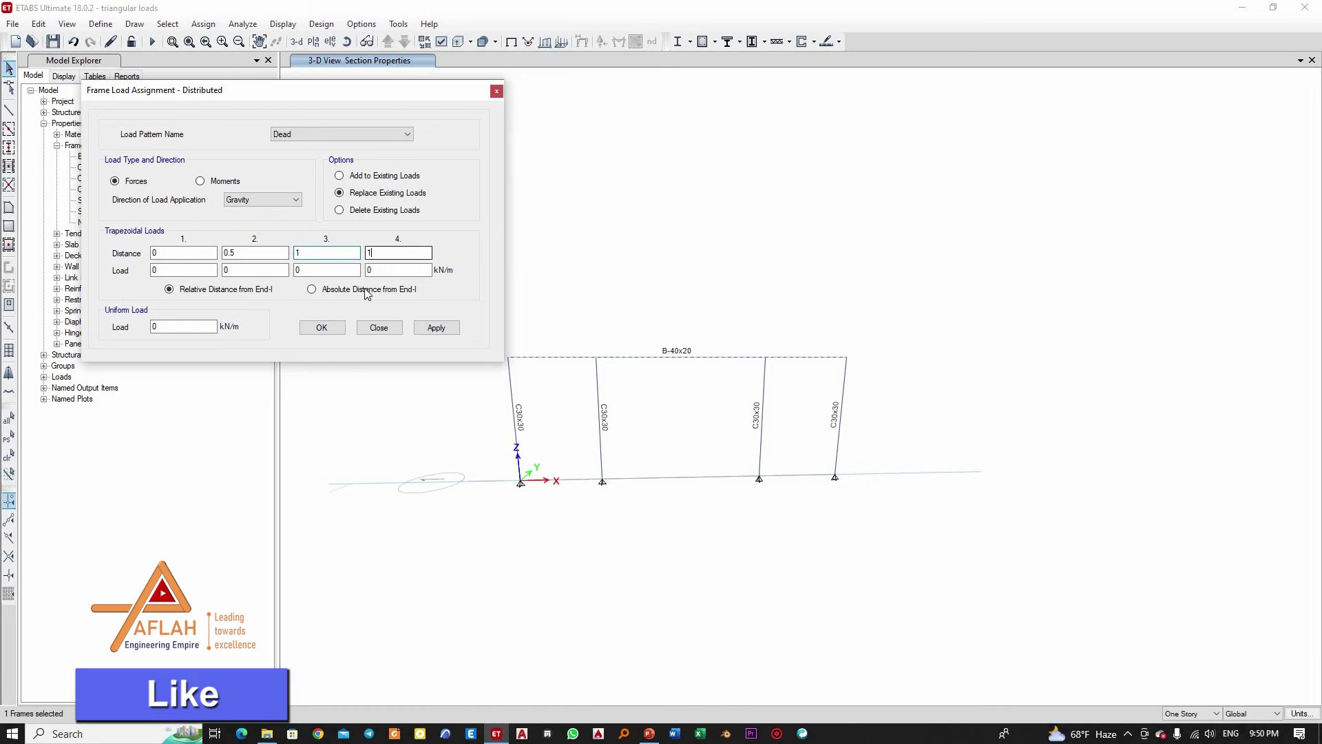
key("Tab")
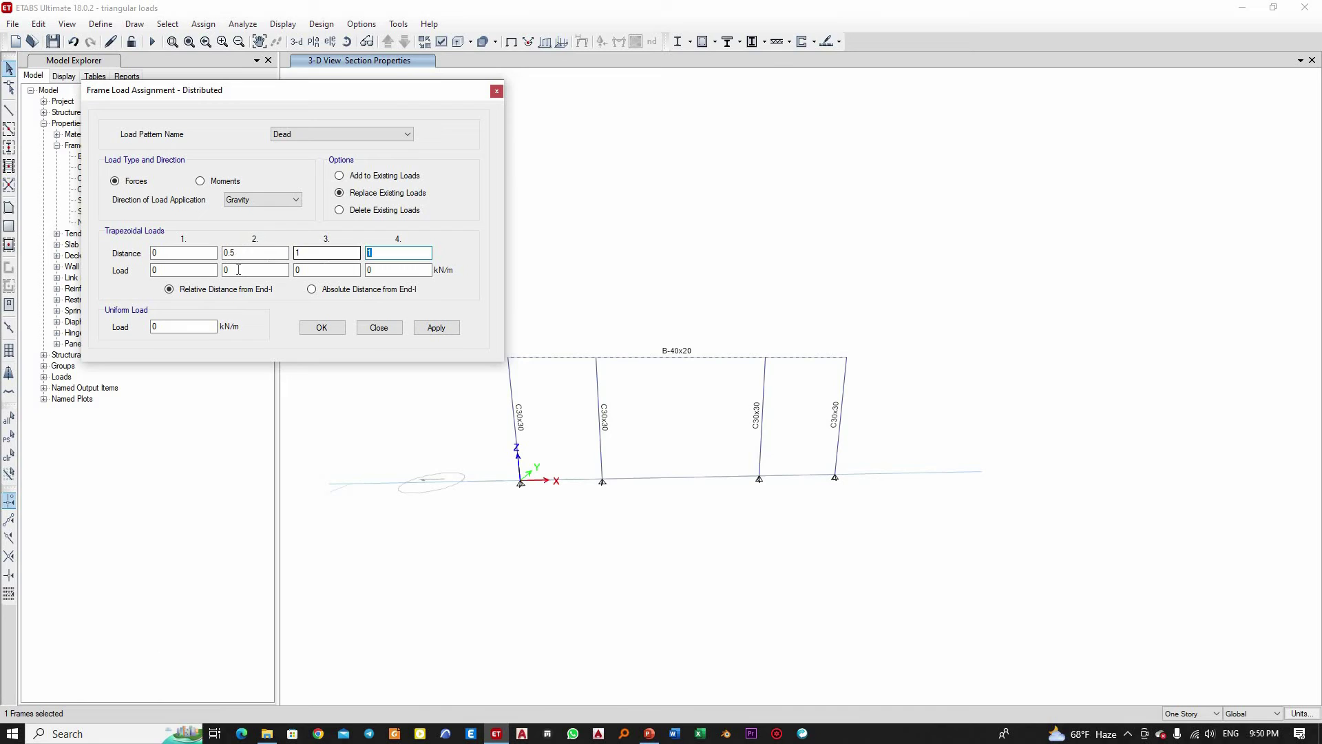
Step: Enter loads 0, 10, 0, 0 kN/m and apply the triangular load to the beam
left_click(155, 270)
double_click(168, 268)
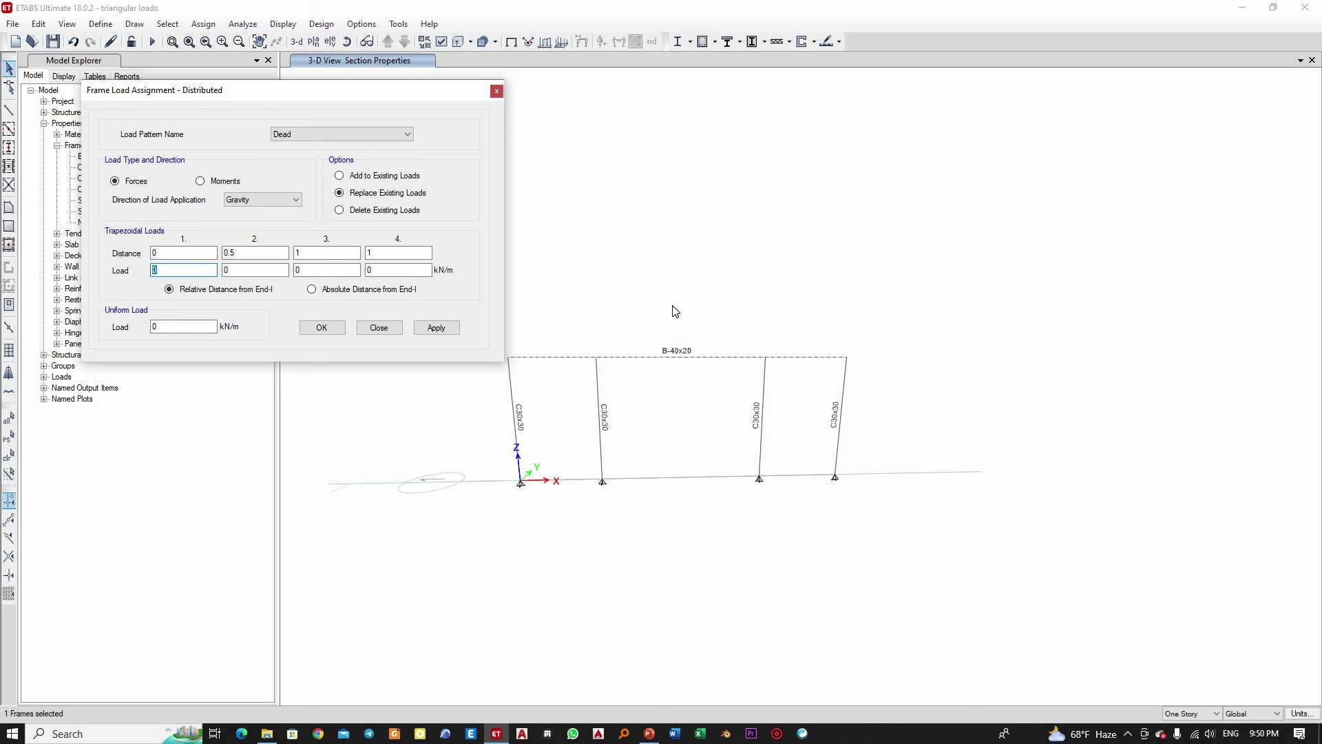
key("Tab")
left_click(305, 271)
left_click(441, 328)
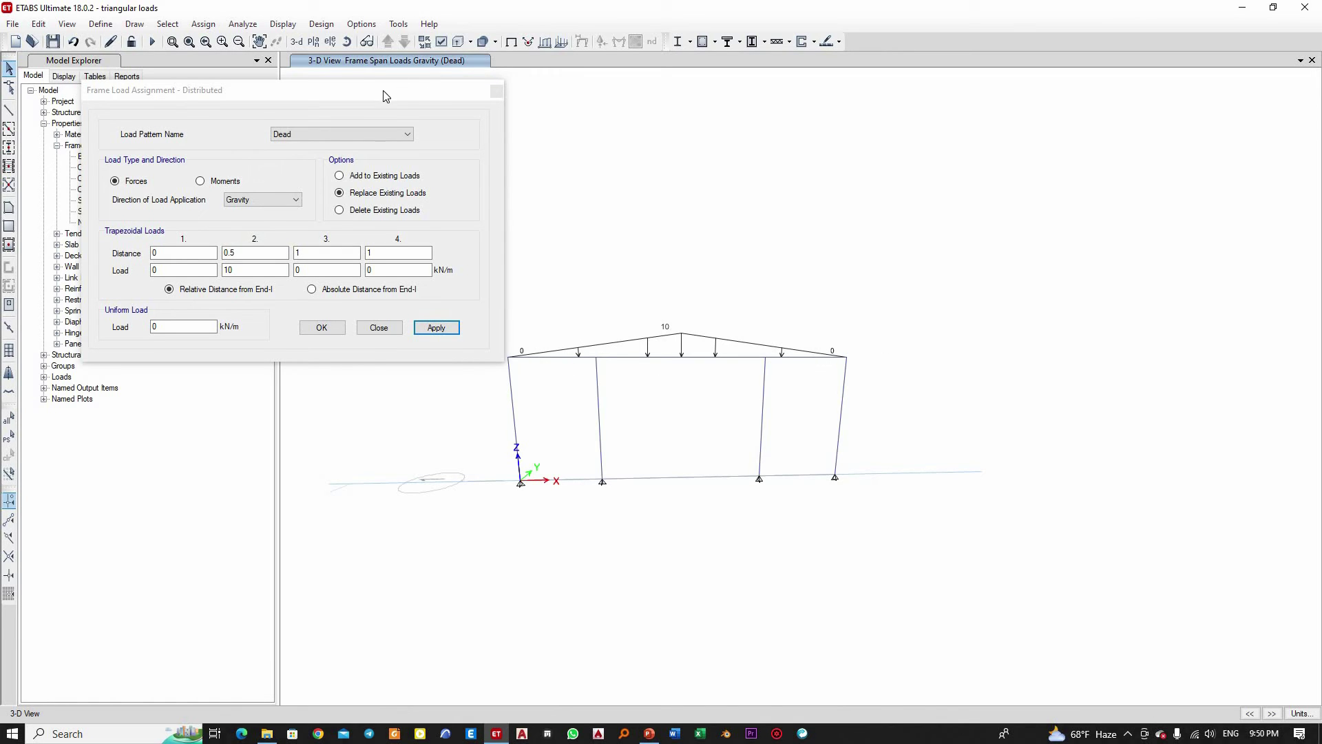
Step: Reset the beam's peak load to 0 and apply it to clear the triangle, then reselect the beam
left_click_drag(348, 88, 309, 70)
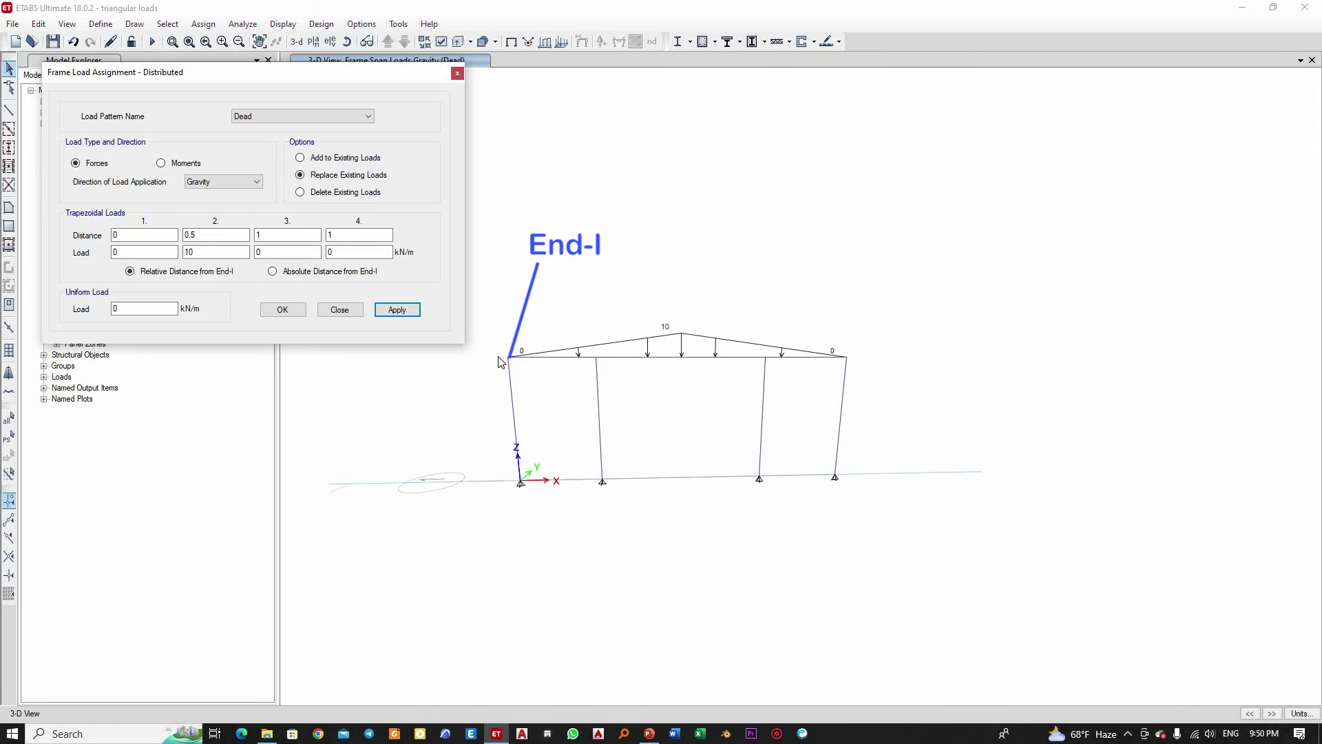
scroll(501, 363, "up", 3)
scroll(500, 363, "down", 3)
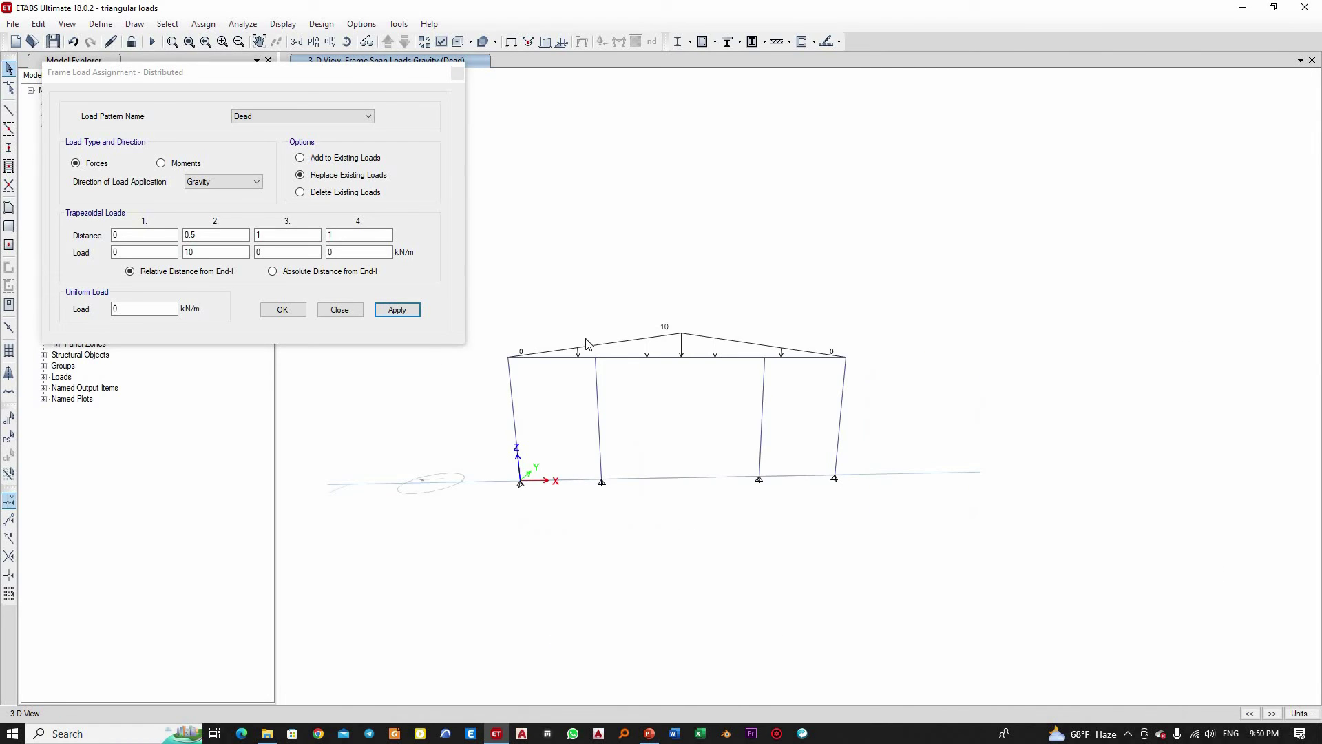
left_click(682, 357)
left_click(187, 252)
key("BackSpace")
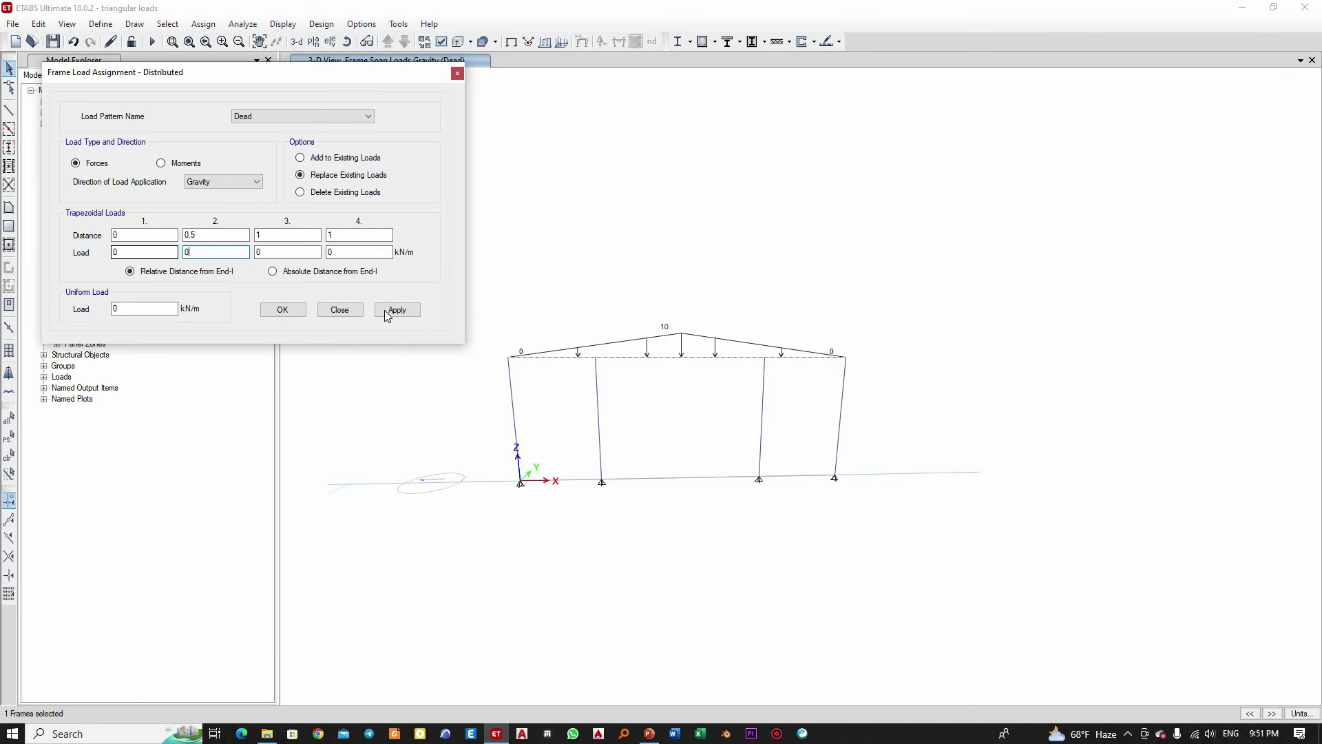
left_click(395, 310)
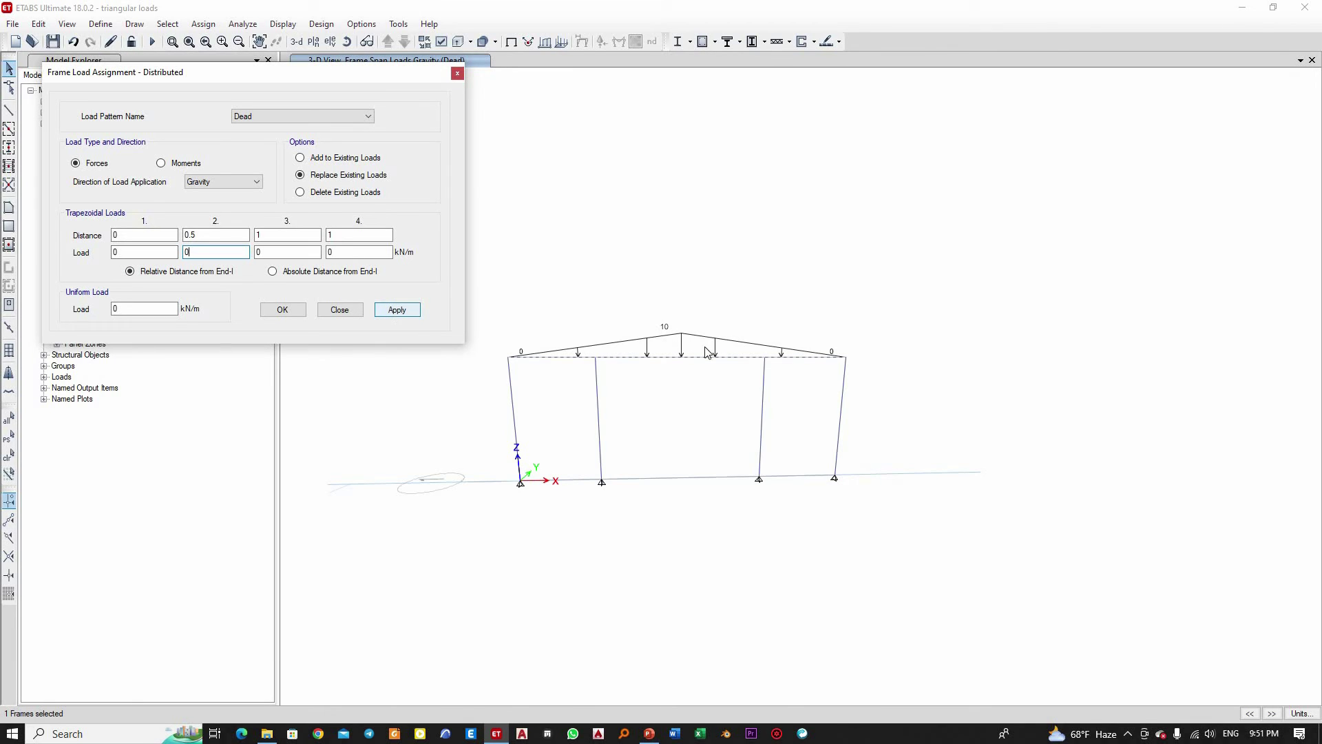
left_click(667, 357)
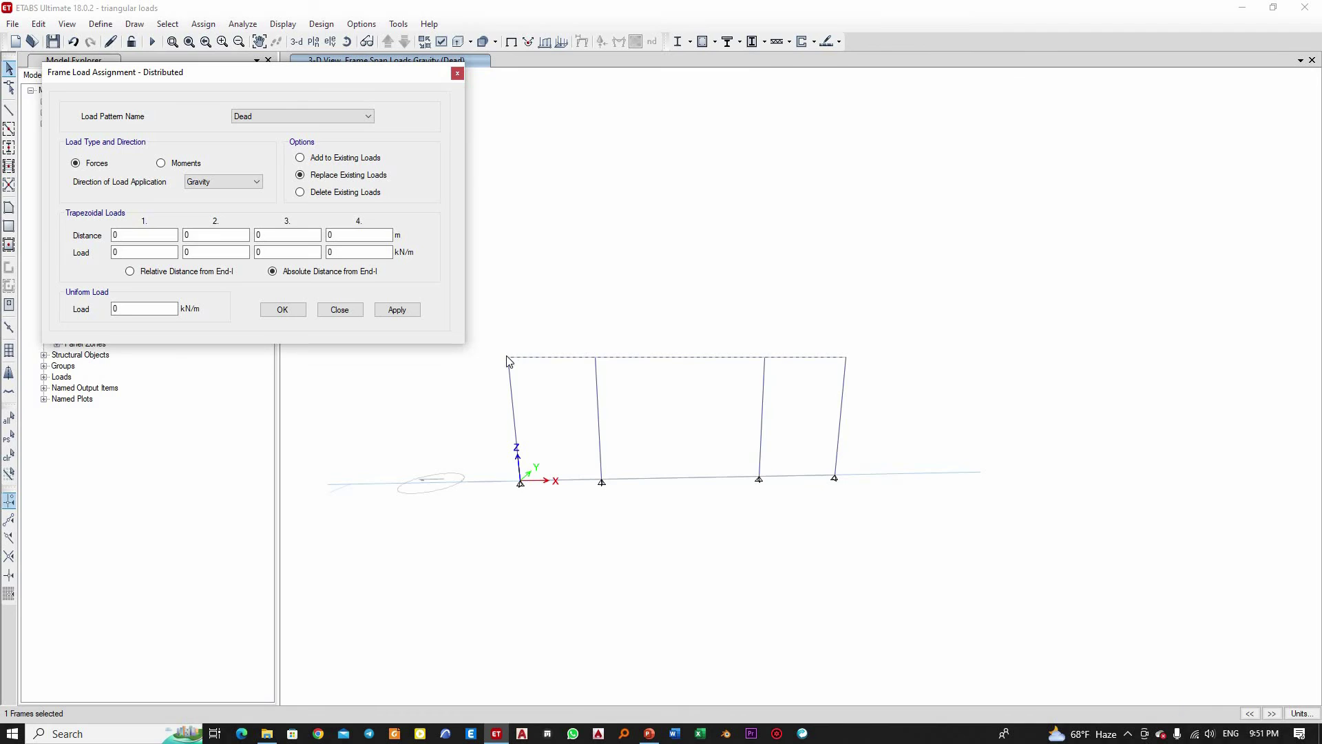
Step: Apply the triangular Dead load using absolute distances 0, 4, 8 m and loads 0, 10, 0 kN/m
left_click(125, 235)
left_click(126, 252)
key("Tab")
key("Tab")
type("10")
key("Tab")
key("Tab")
left_click(397, 310)
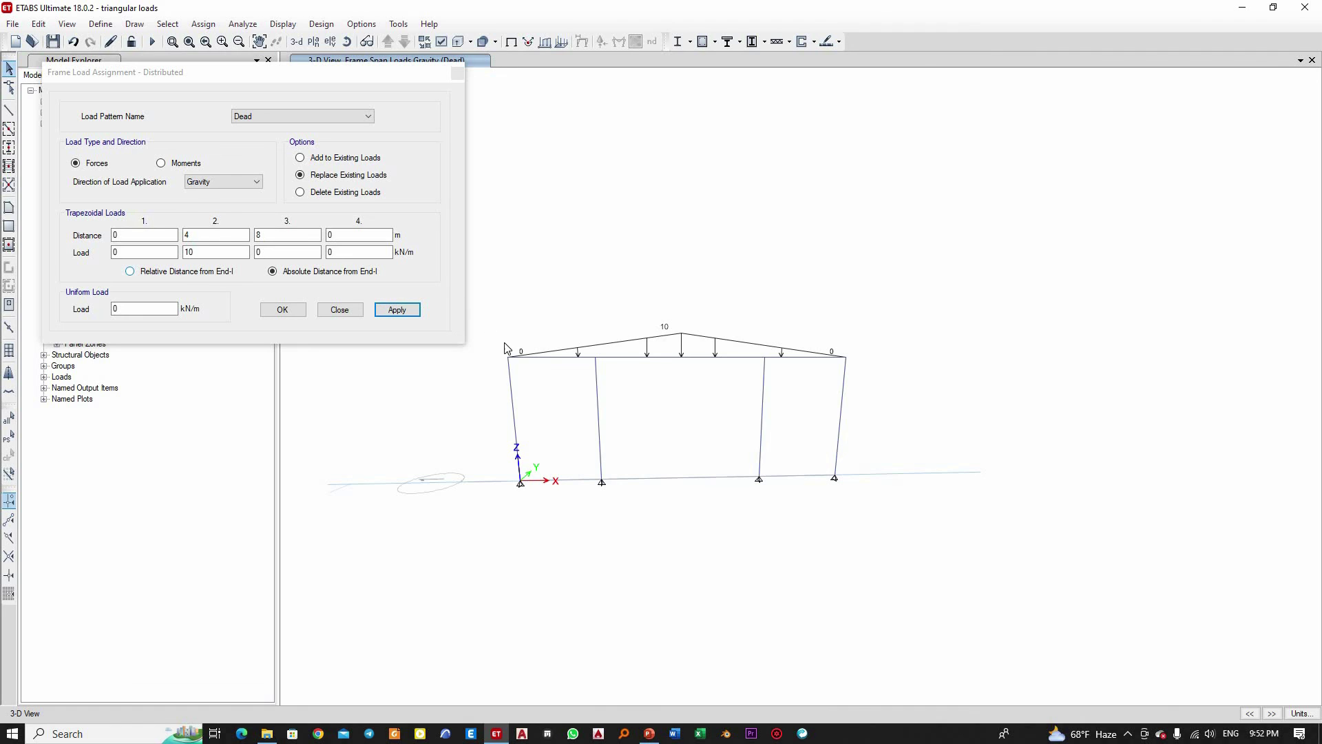
Step: Enter distances 0 and 8 m with loads 10 and 5 kN/m, zeroing the third point
double_click(124, 251)
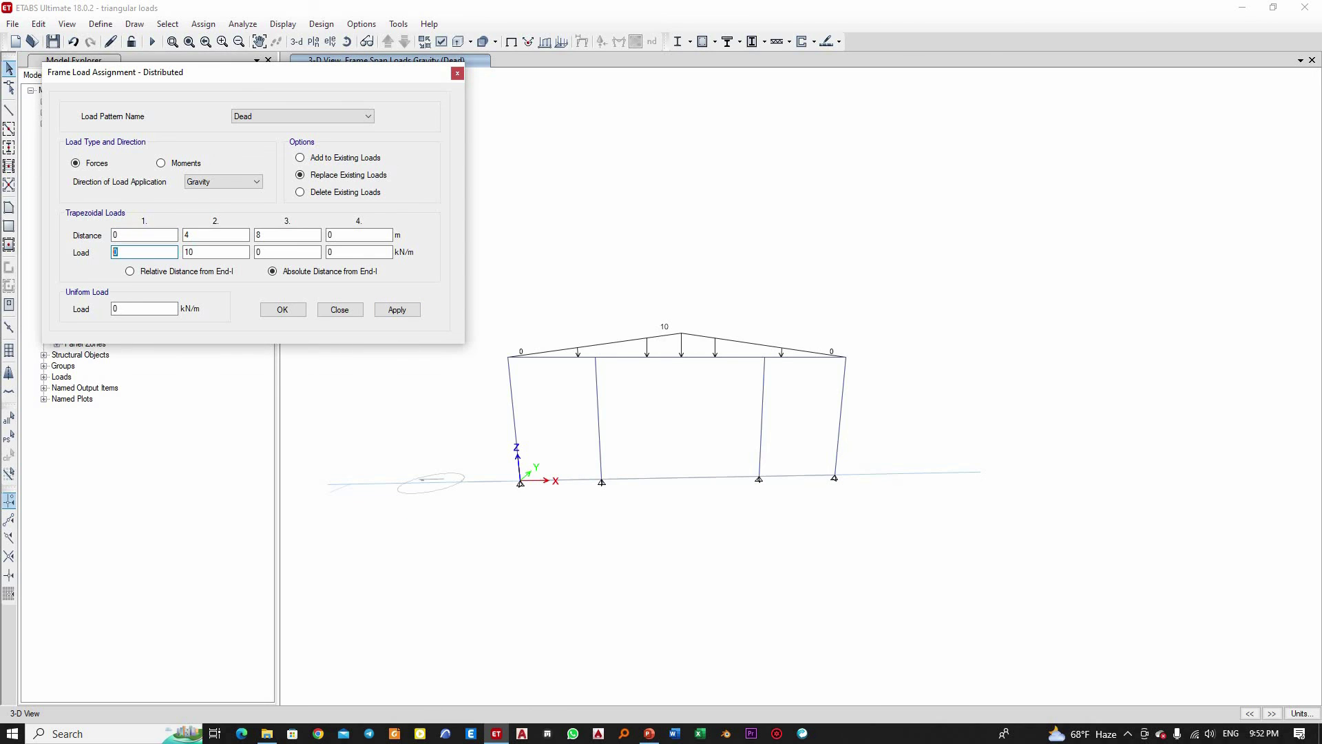
double_click(200, 232)
type("8")
key("Tab")
double_click(261, 235)
type("0")
left_click(281, 251)
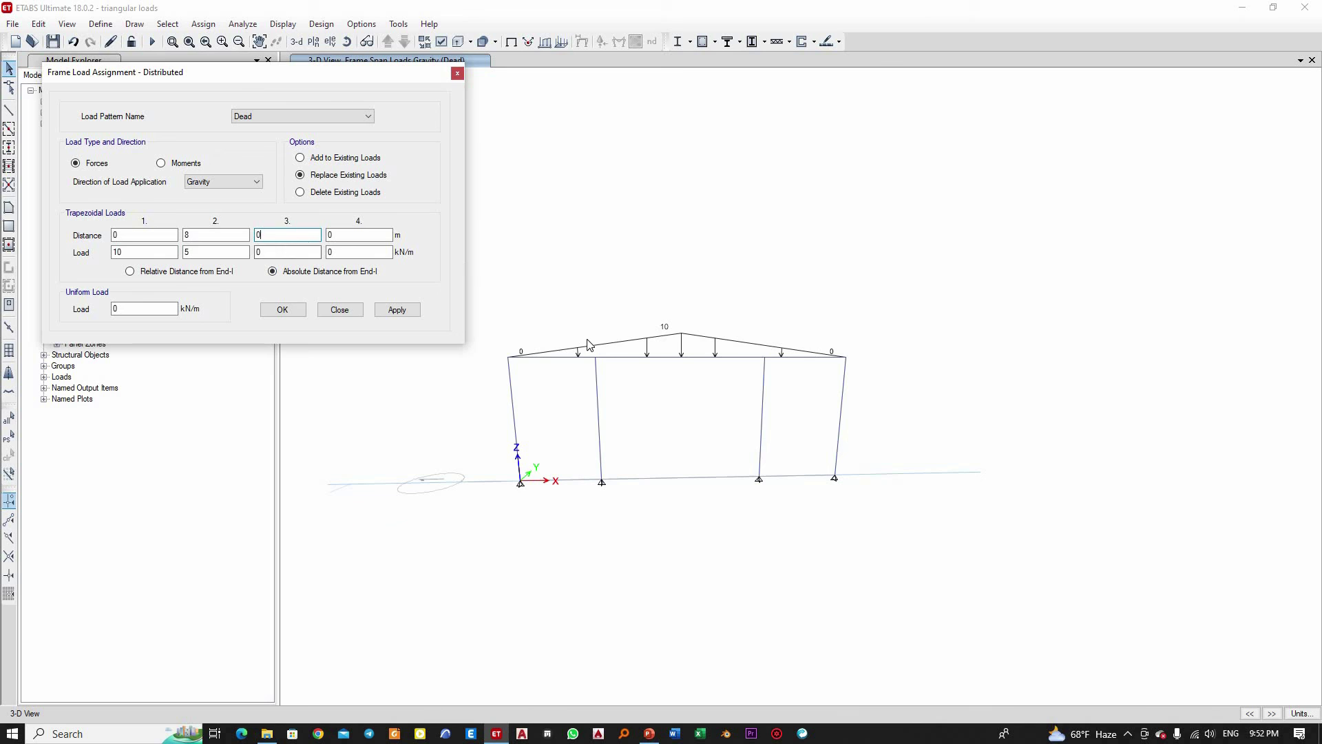
Step: Select the top beam and apply the 10-to-5 kN/m trapezoidal Dead load
left_click(680, 355)
left_click(390, 309)
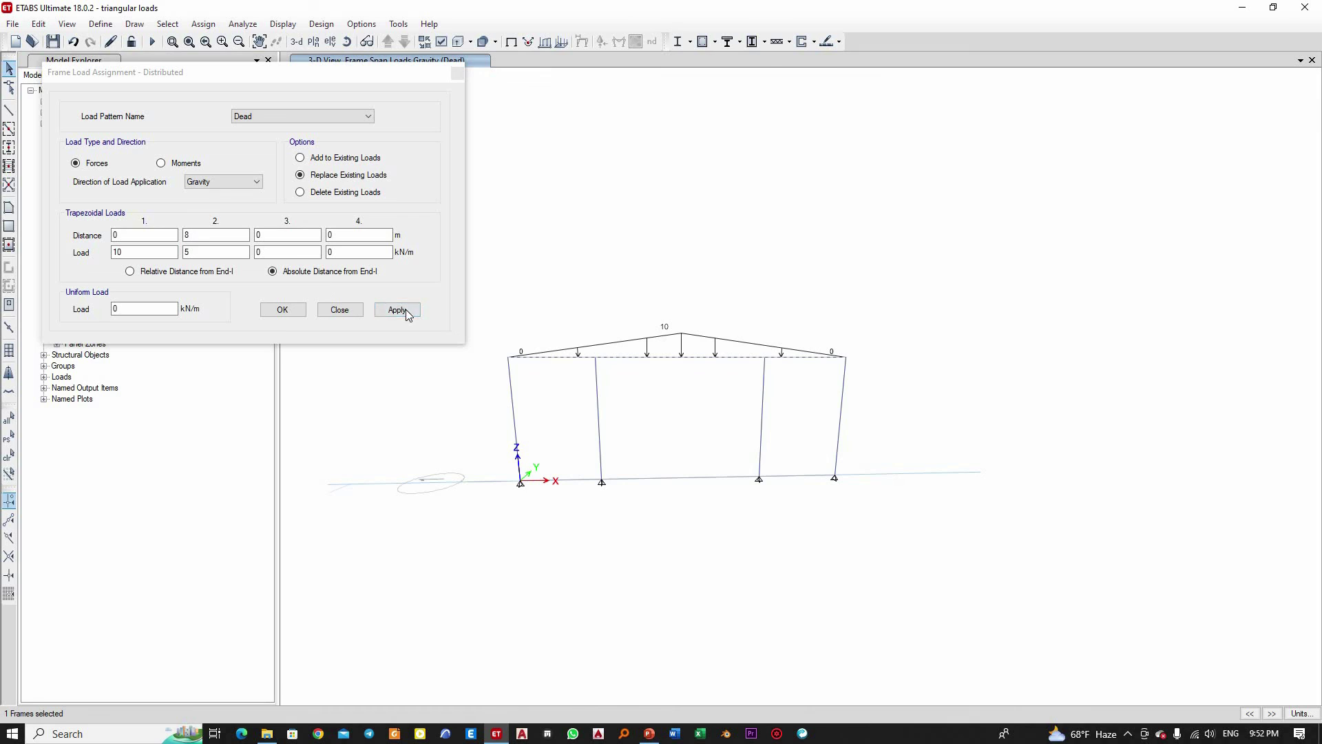
left_click(398, 310)
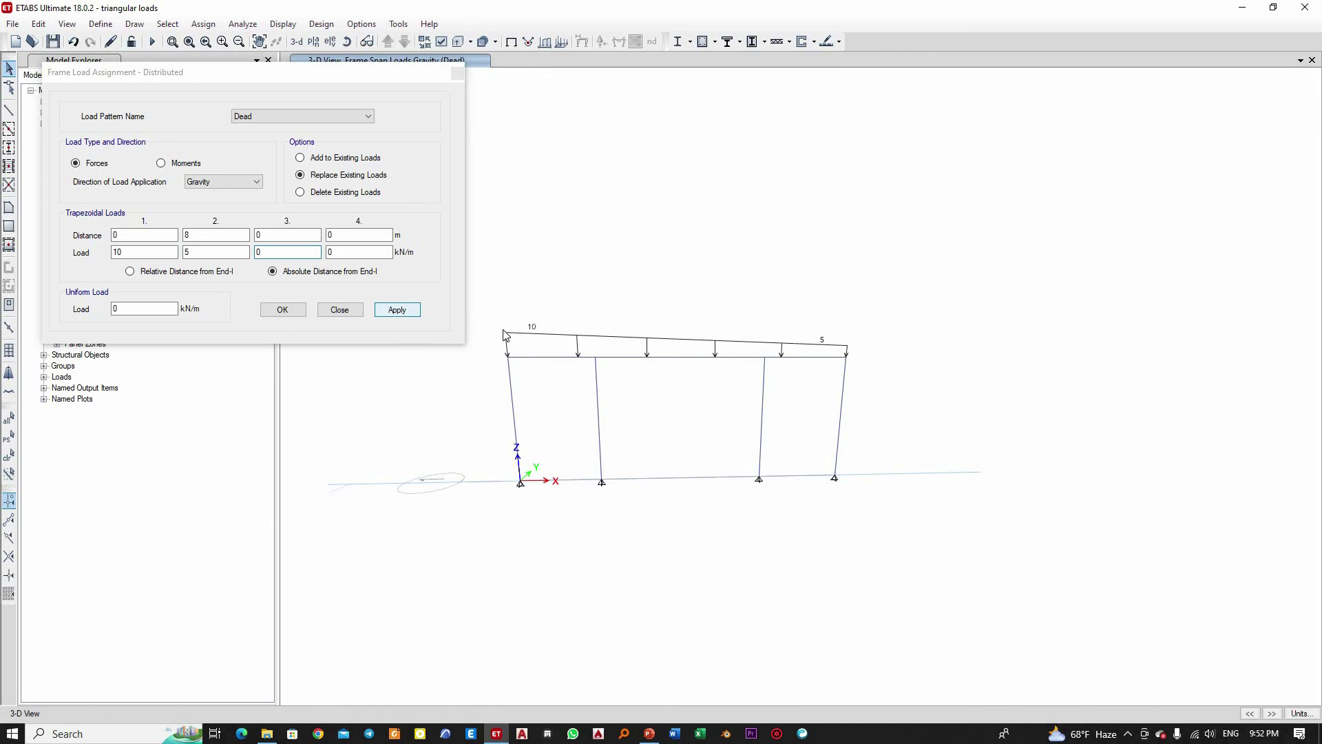